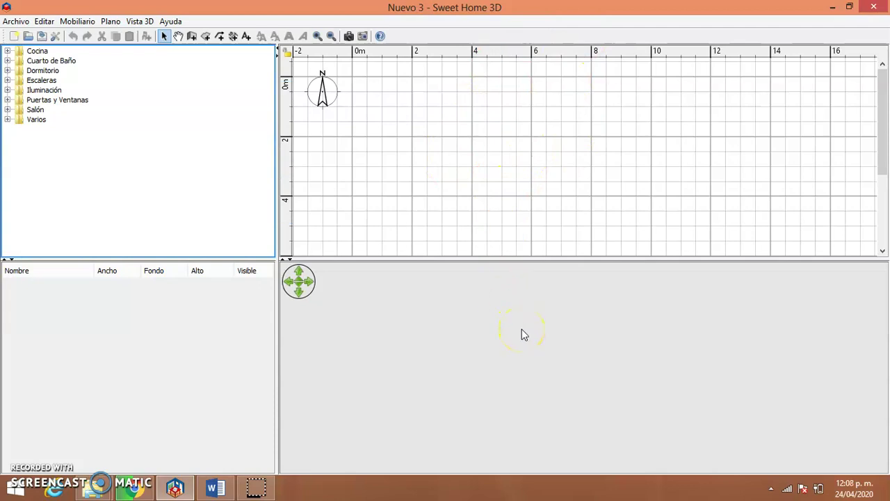
key(super+c)
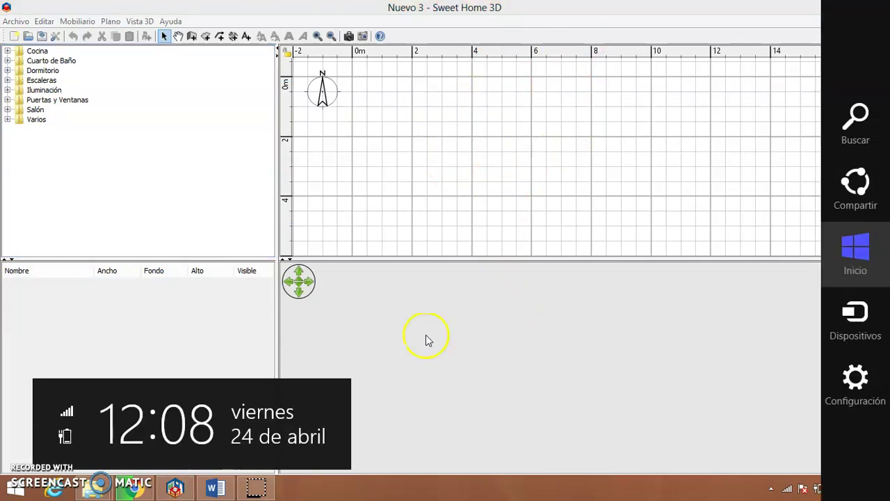
click(119, 319)
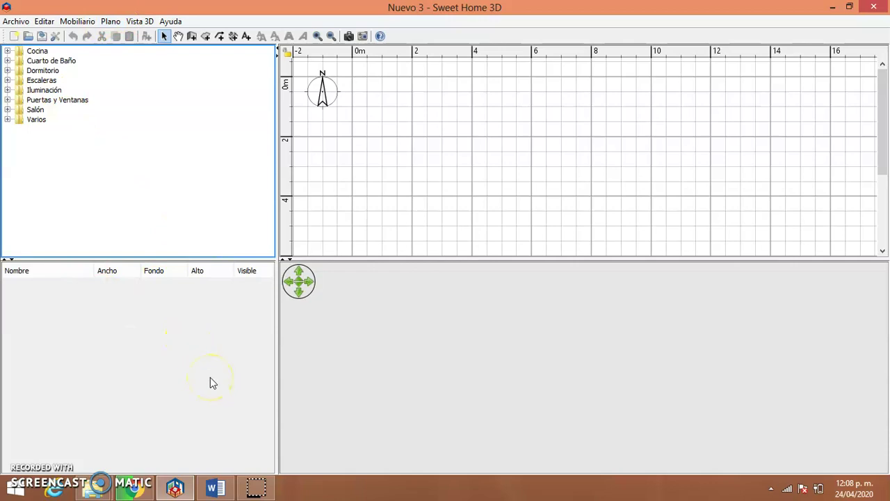
key(super+c)
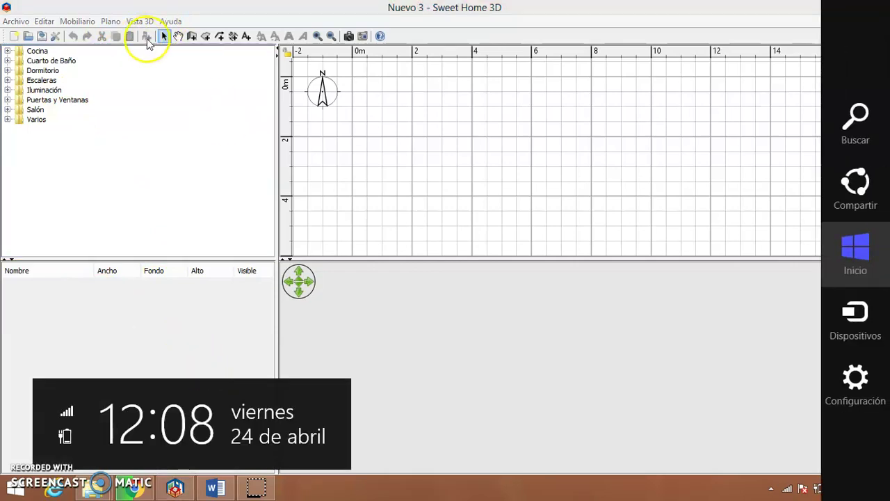
key(Escape)
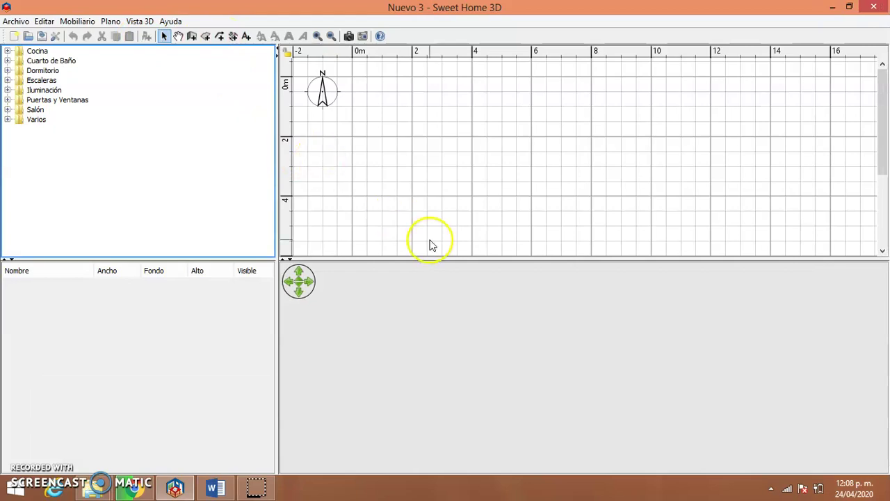
Enlarge the 2D plan area by lowering the divider between it and the 3D view
drag(453, 259, 457, 337)
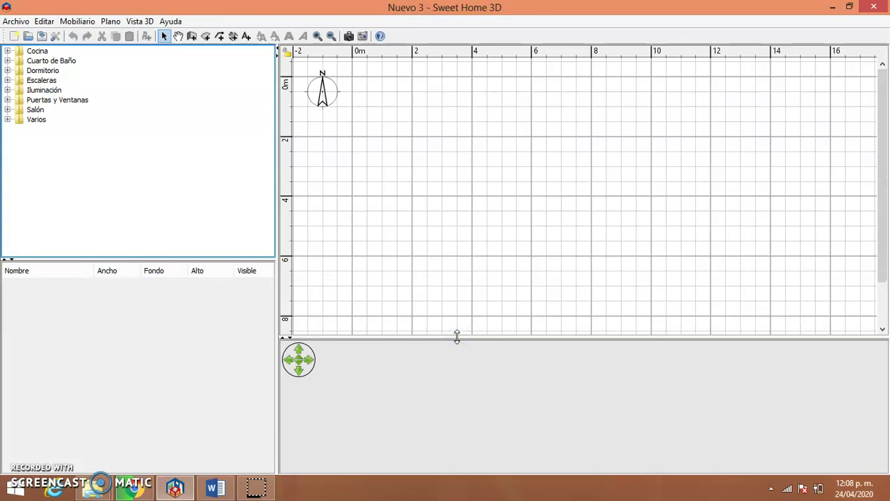
Open the Windows Magnifier (Lupa) to enlarge the screen
key(alt+Tab)
key(alt+Tab)
key(alt+Tab)
click(15, 487)
click(62, 381)
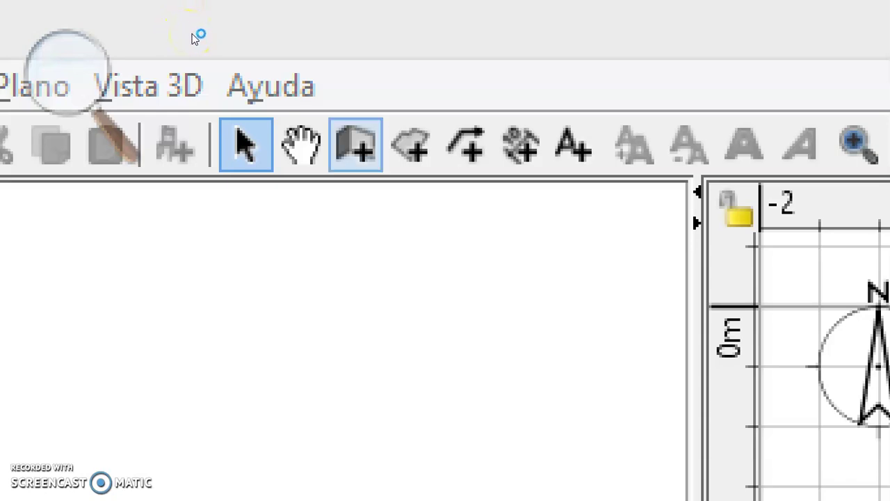
Activate the Create Rooms tool and dismiss its tip, choosing not to show it again
click(208, 38)
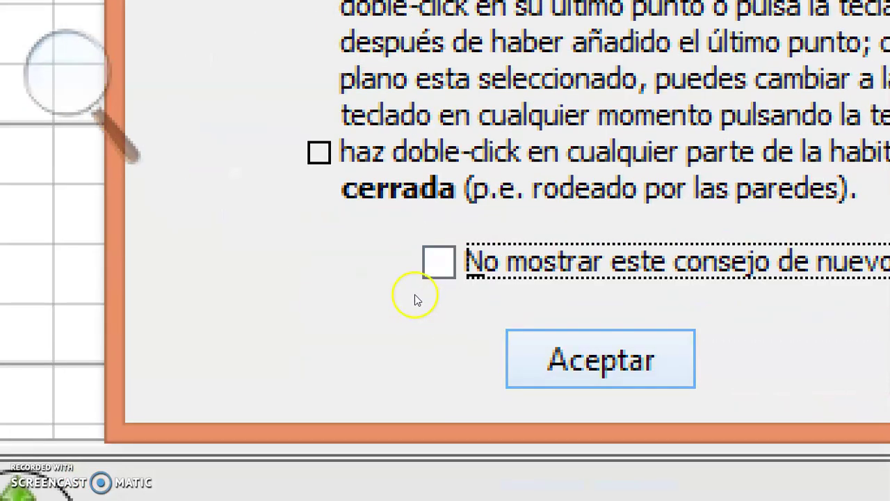
click(439, 266)
click(600, 360)
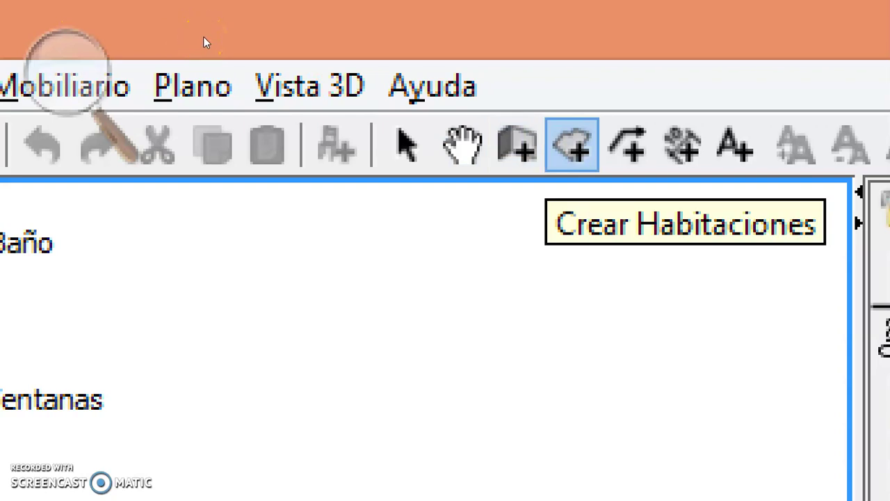
Close the Magnifier (Lupa) to return the screen to normal size
click(69, 73)
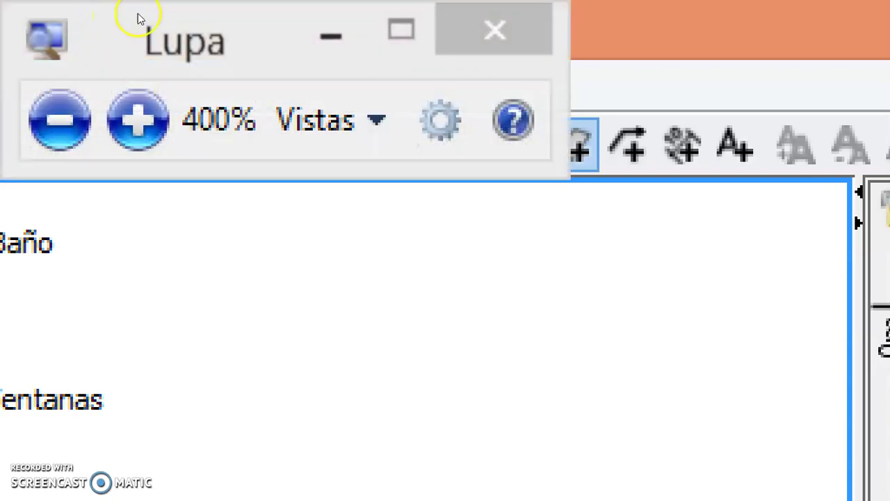
click(494, 27)
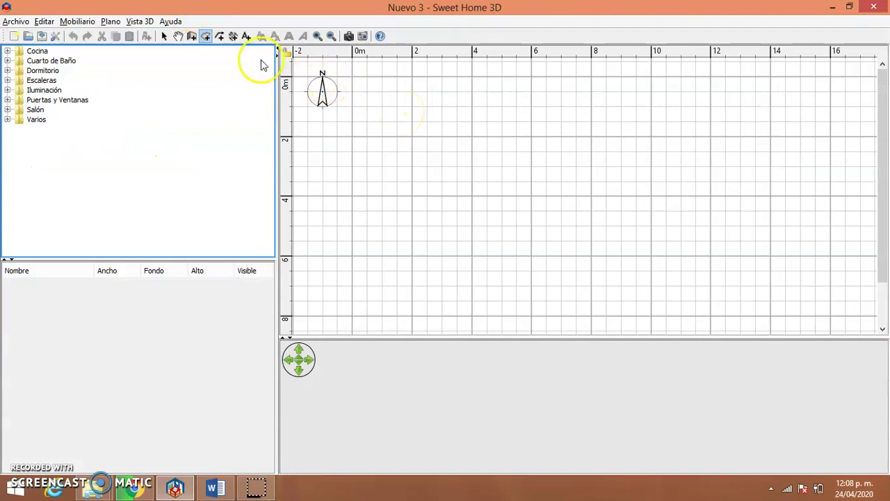
Start a room outline at the 2 m, 0 m grid point with a vertical first side 840 cm long
click(206, 38)
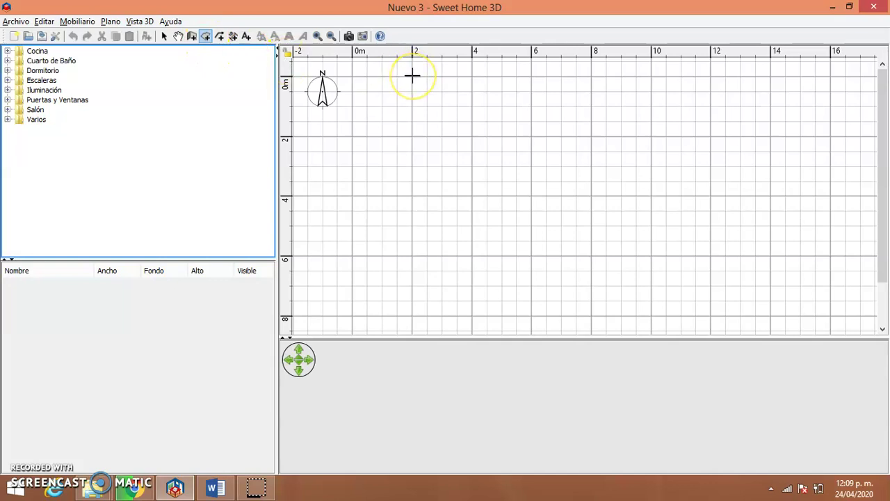
click(413, 76)
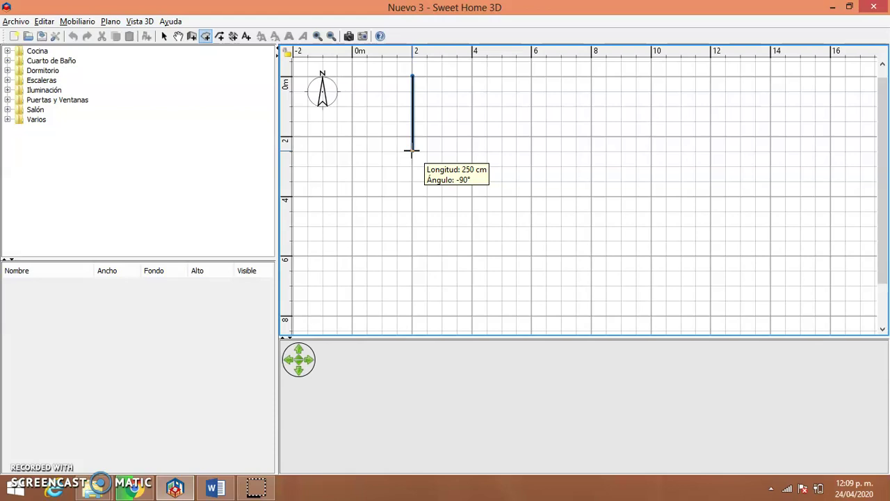
key(Return)
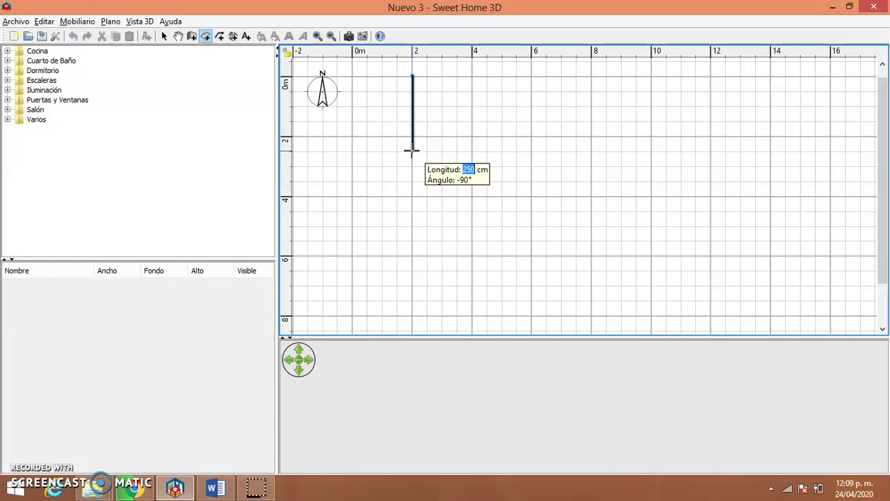
text(840)
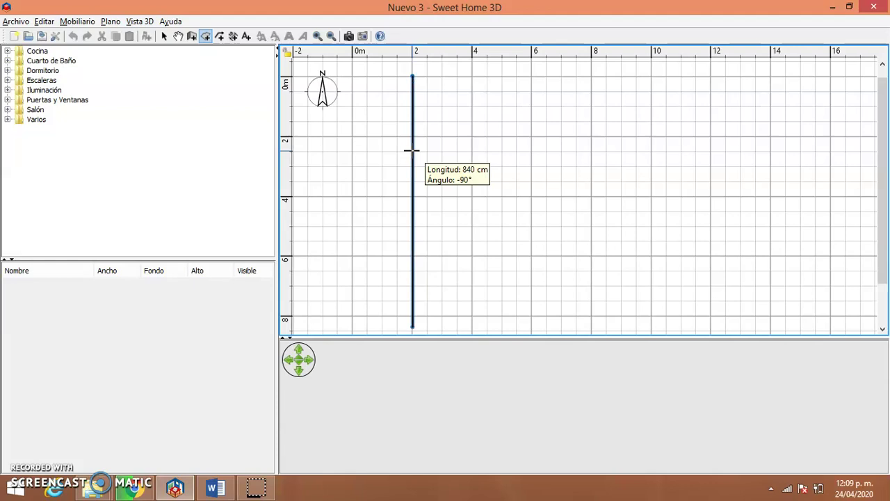
key(Return)
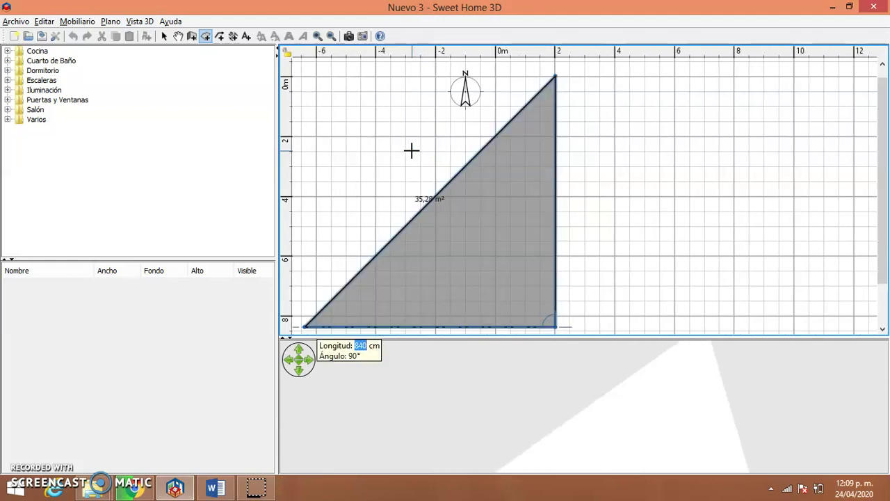
Add a horizontal side 960 cm long from the lower end of the room's vertical side and finish the room
click(426, 168)
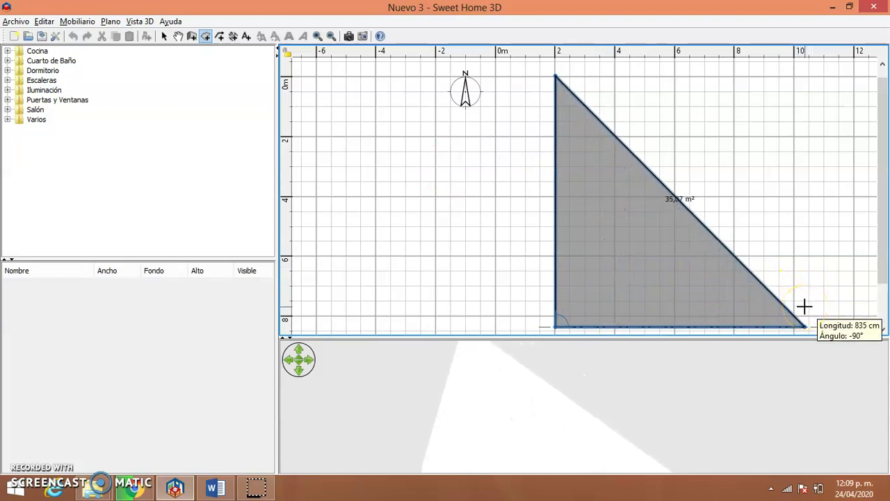
key(Return)
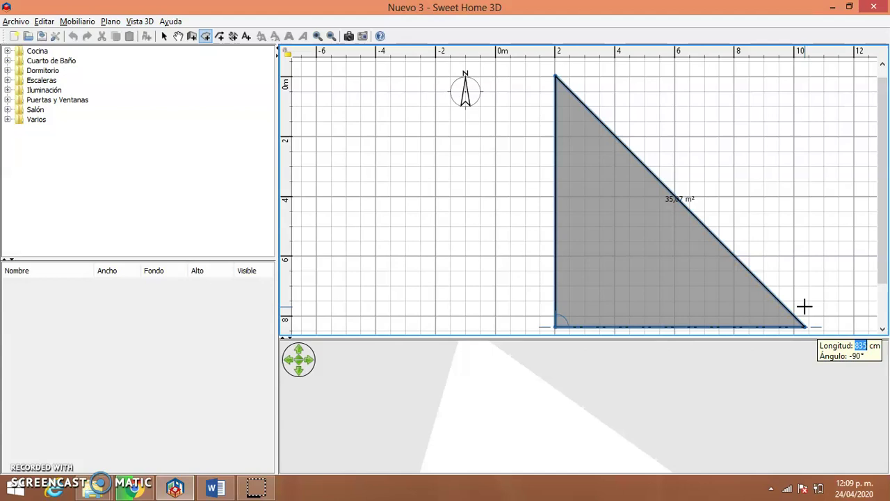
text(960)
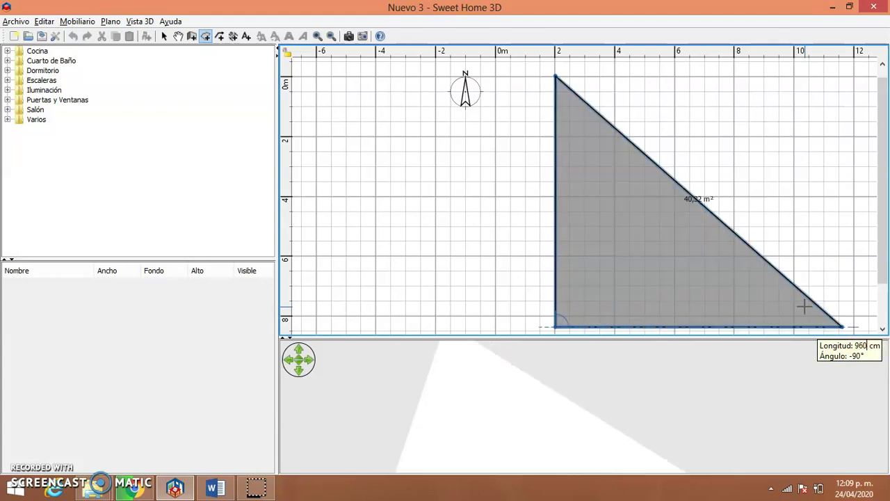
key(Return)
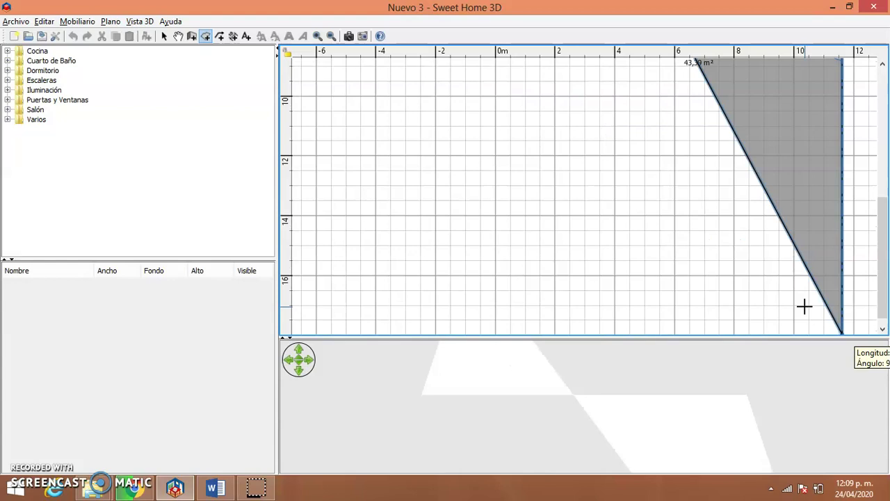
key(super+c)
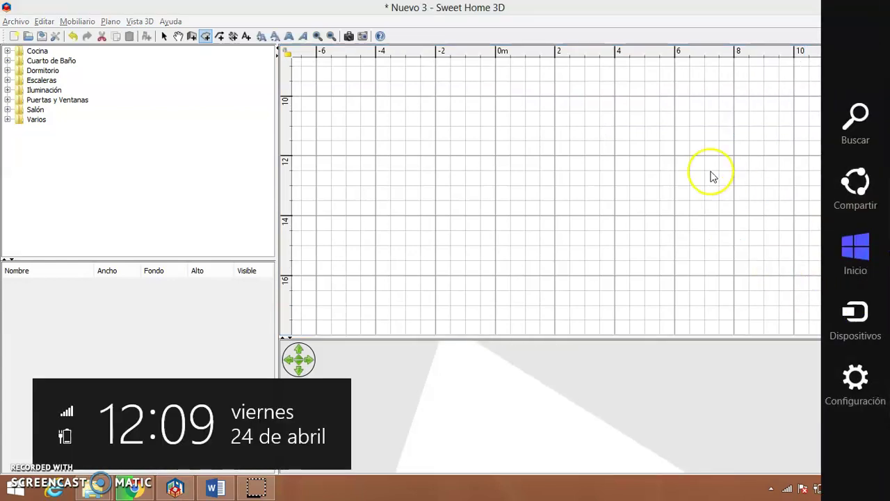
click(739, 175)
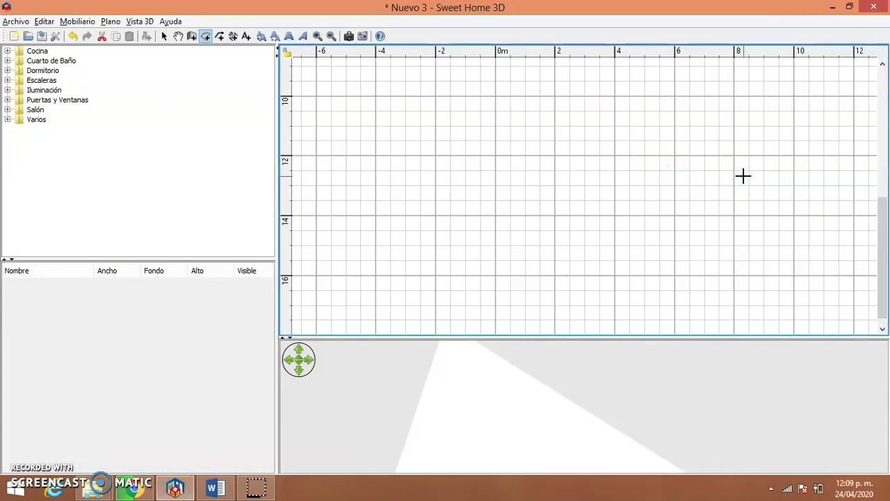
Delete the triangular room from the plan
drag(878, 234, 885, 125)
click(812, 166)
key(Escape)
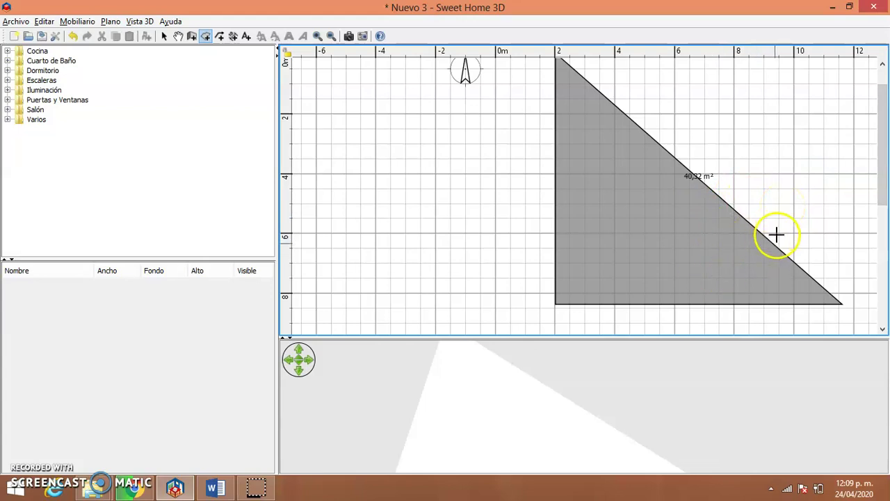
drag(888, 202, 884, 186)
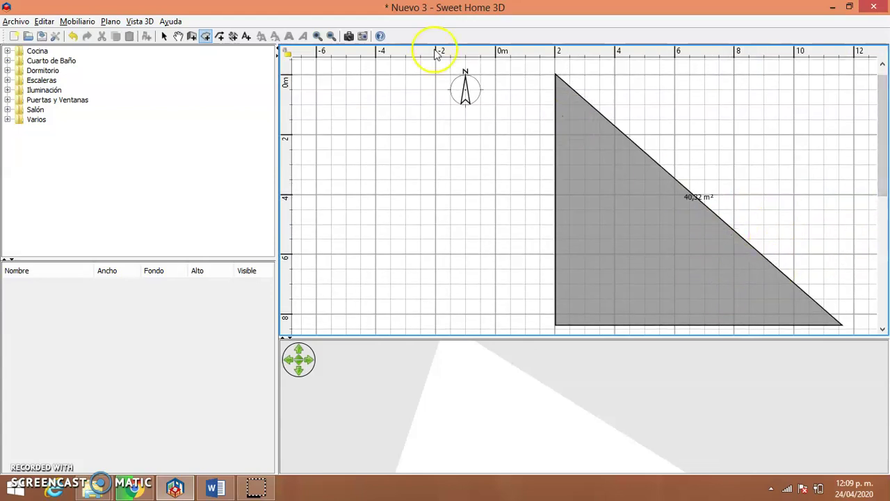
click(164, 35)
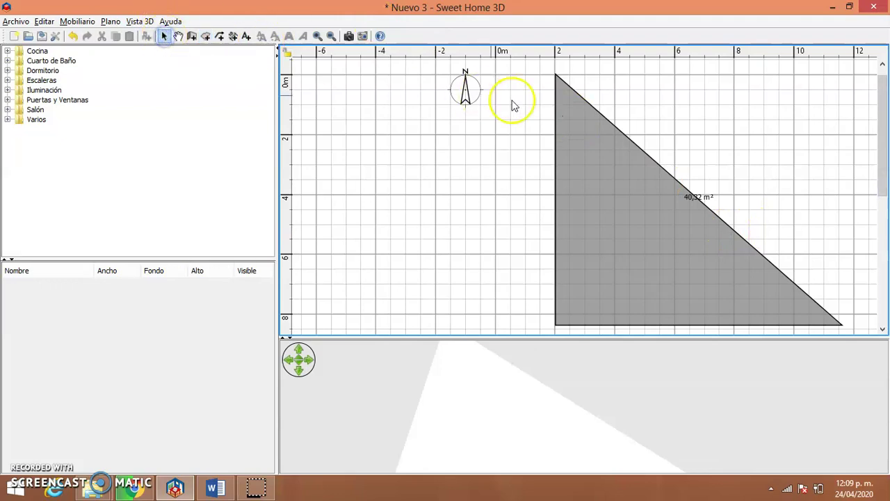
click(644, 149)
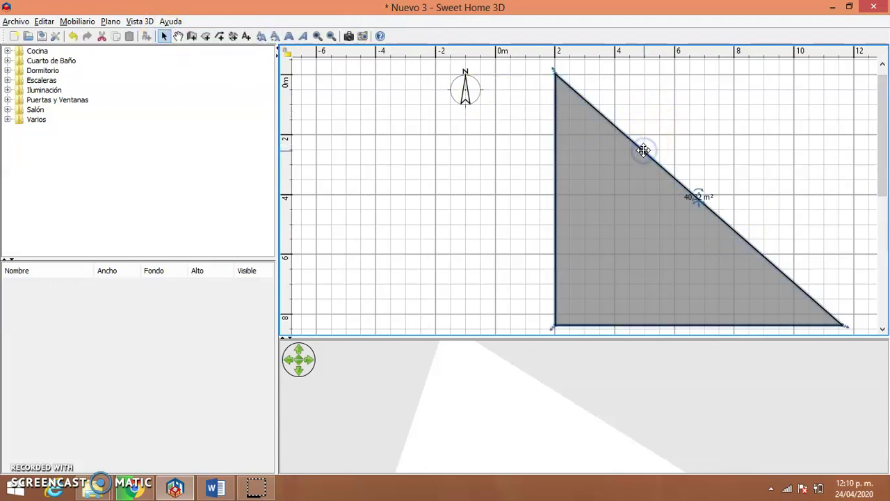
key(Delete)
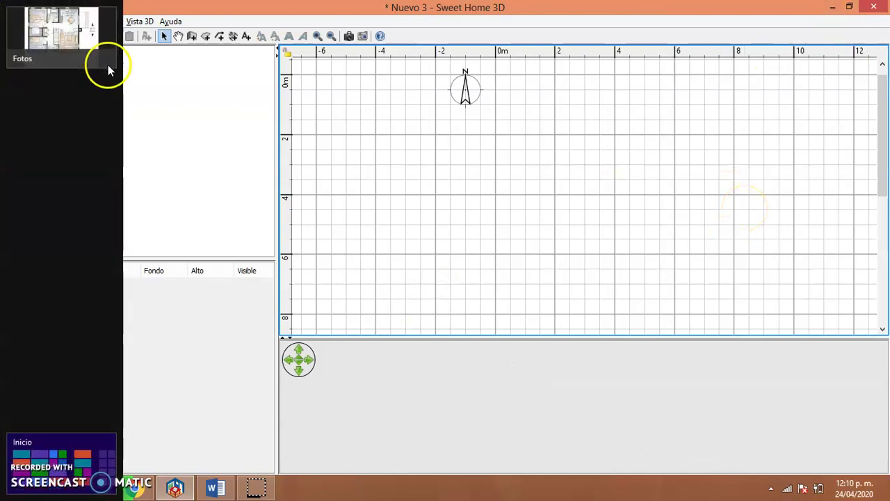
Draw a horizontal wall 960 cm long with the Create Walls tool, starting at the -2 m, 8 m grid point
click(192, 36)
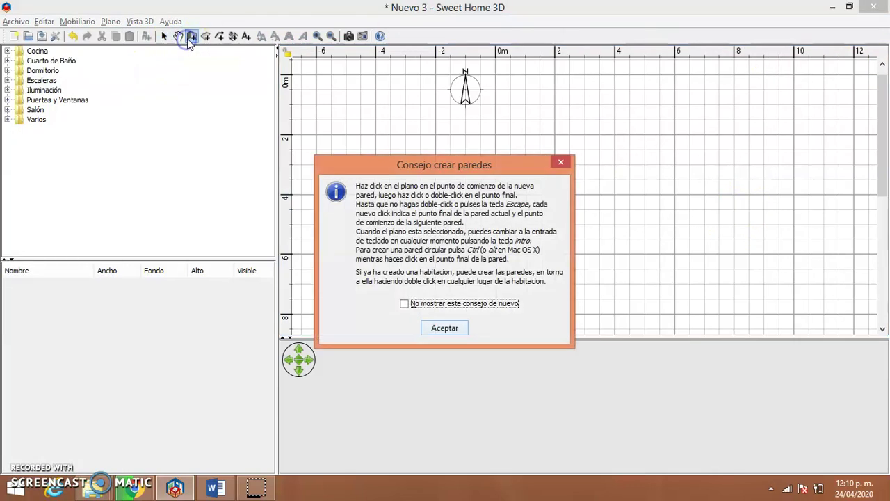
click(443, 328)
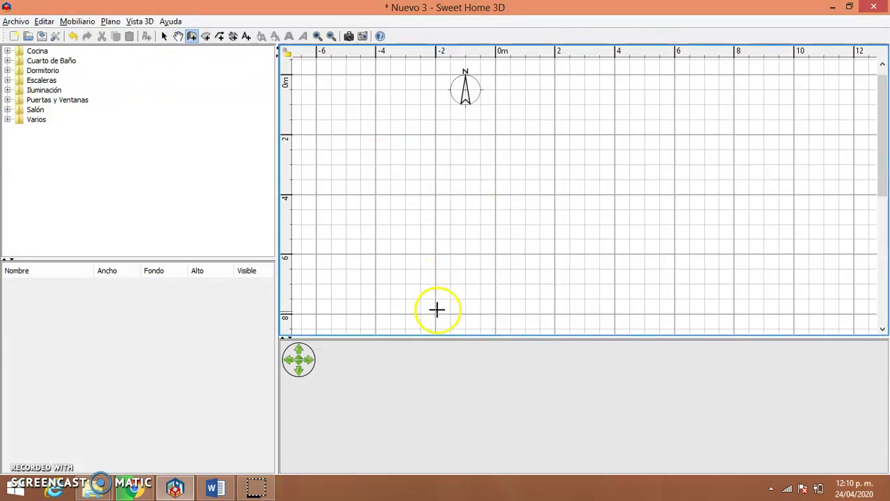
click(435, 314)
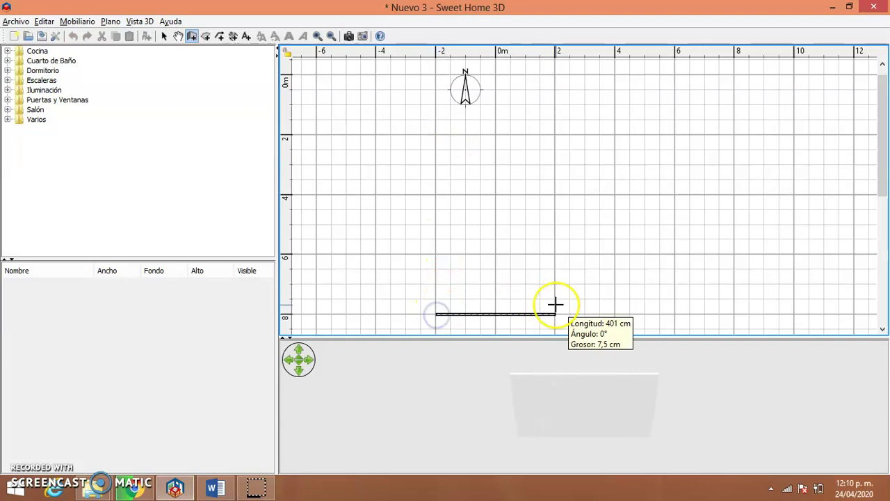
key(Return)
text(960)
key(Return)
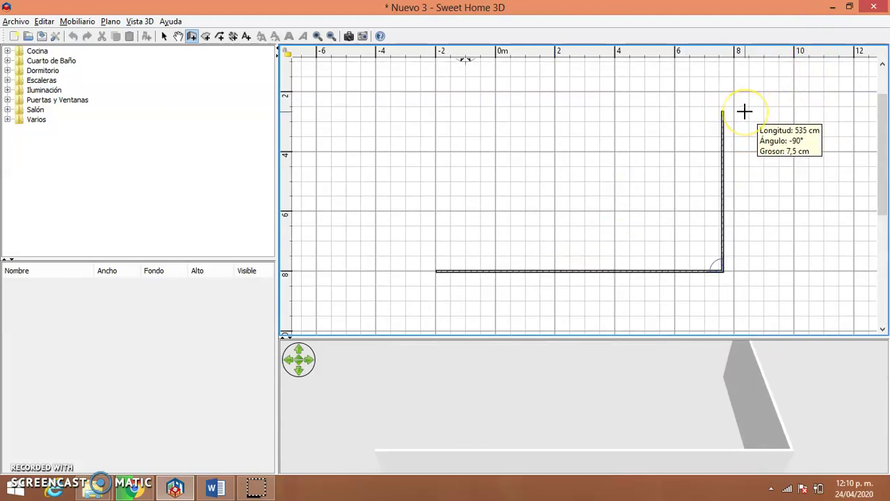
Continue with a vertical wall 840 cm long going up from the right end of the horizontal wall
key(Return)
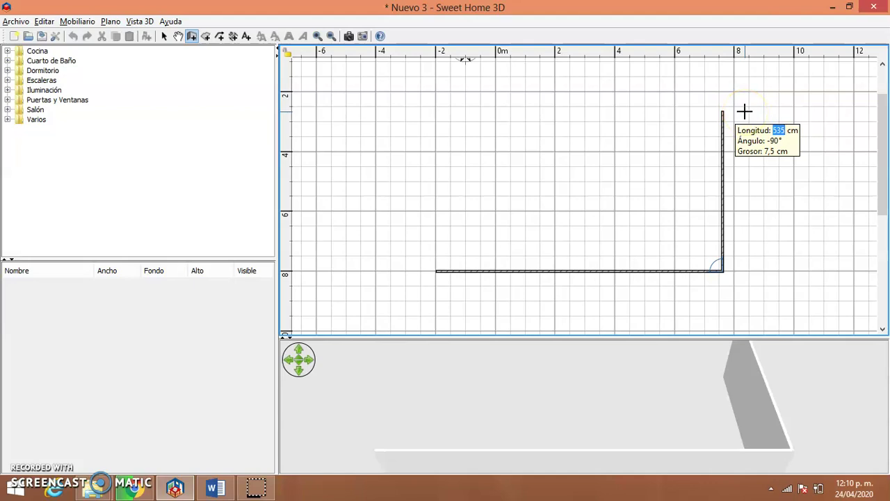
text(840)
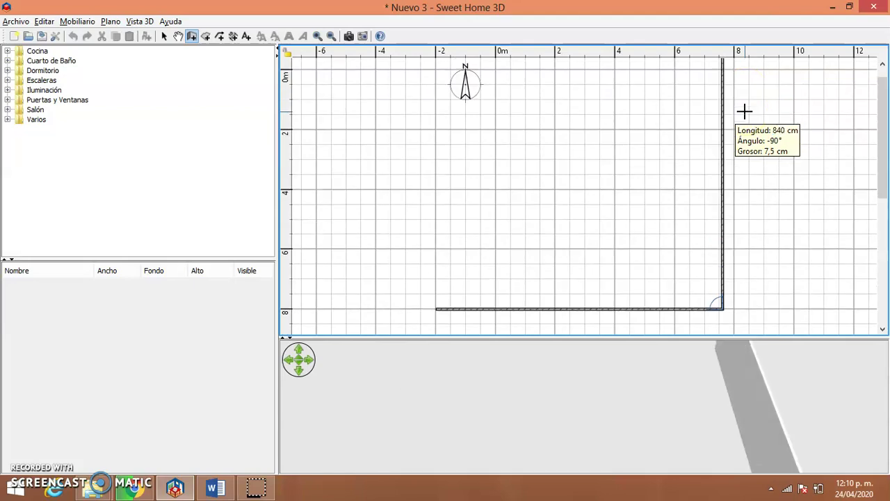
key(Return)
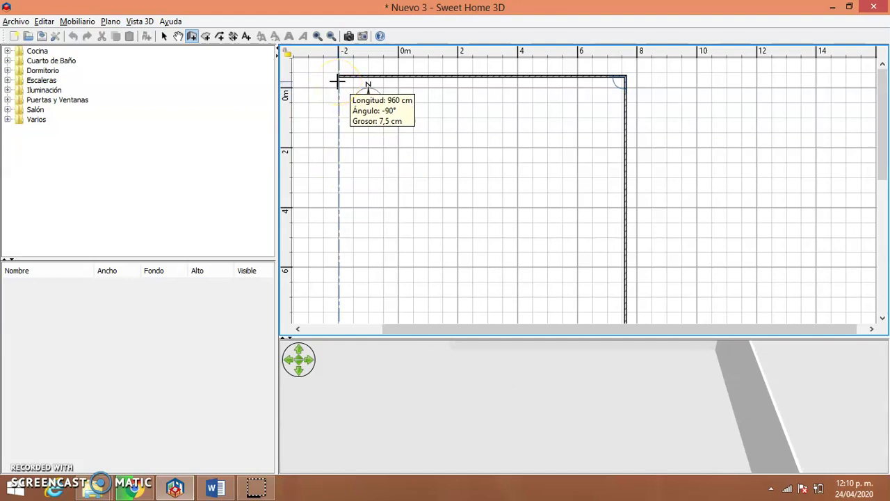
Add a 960 cm upper wall and close the rectangle with a left wall down to the starting corner
click(337, 81)
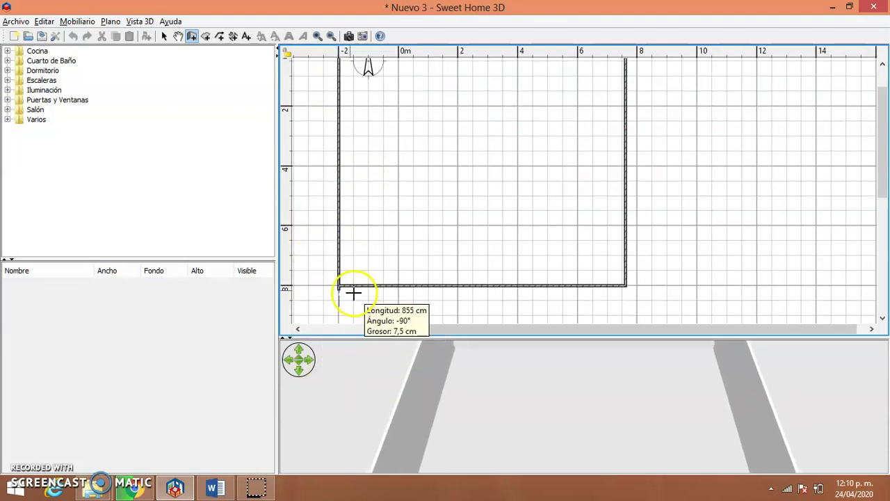
double_click(341, 286)
scroll(674, 261, down, 2)
scroll(678, 258, up, 3)
scroll(677, 257, down, 2)
scroll(678, 255, up, 3)
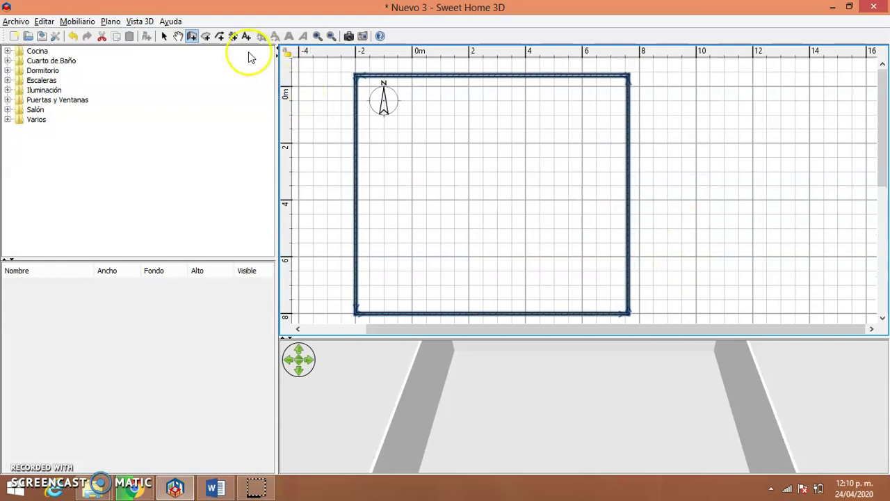
Create a rectangular room filling the area inside the outer walls, tracing it through the four wall corners with the Create Rooms tool
click(207, 37)
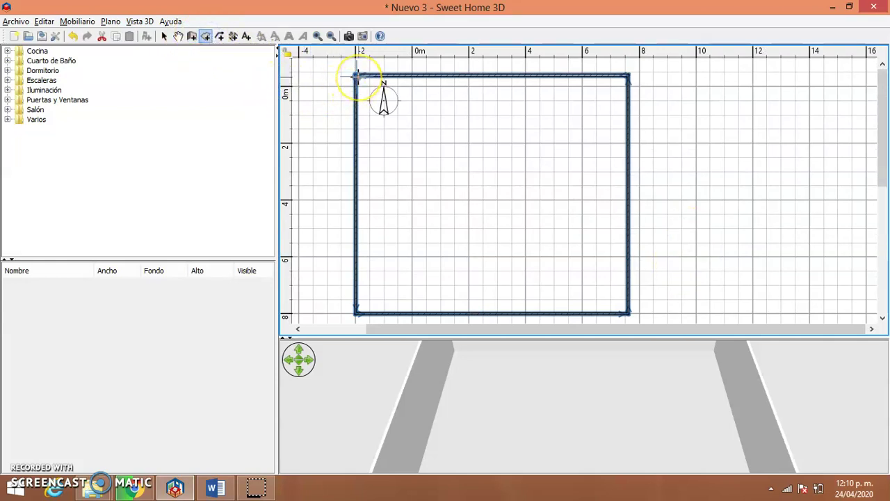
click(355, 75)
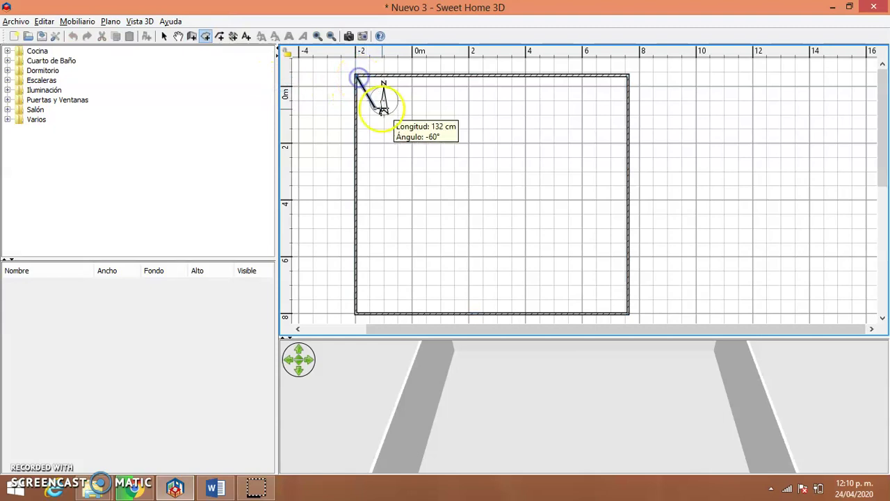
click(359, 312)
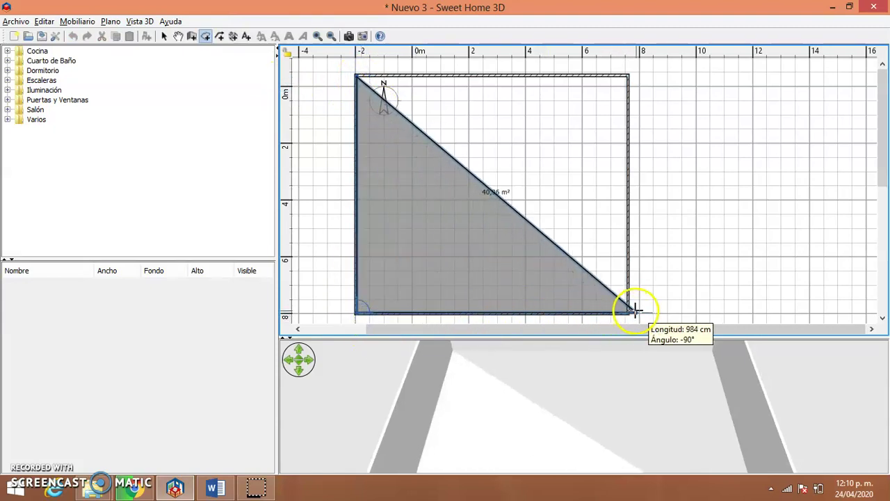
click(628, 313)
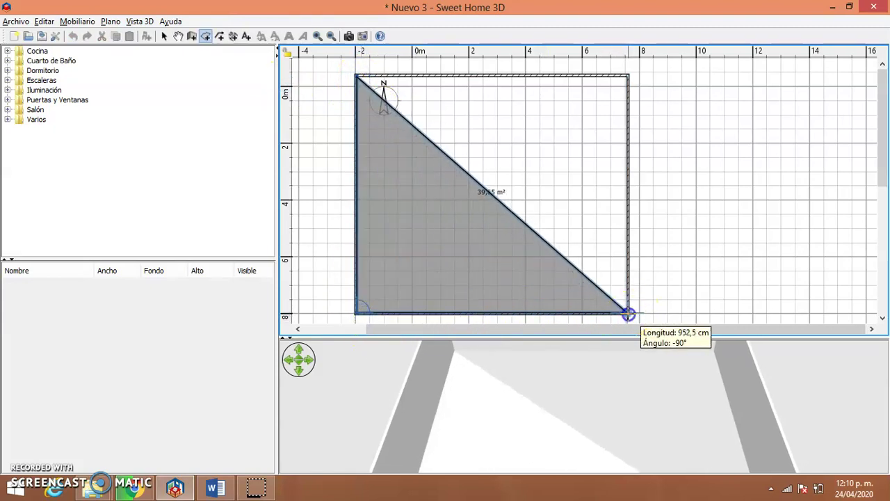
click(625, 77)
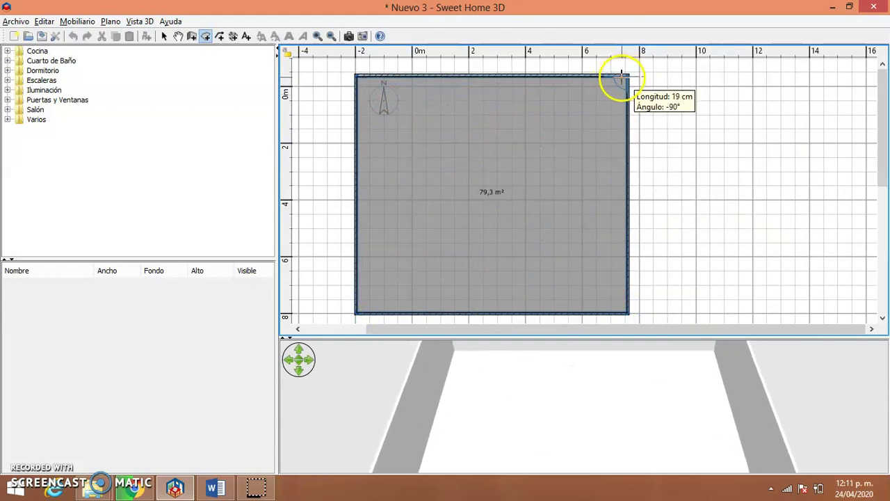
double_click(622, 73)
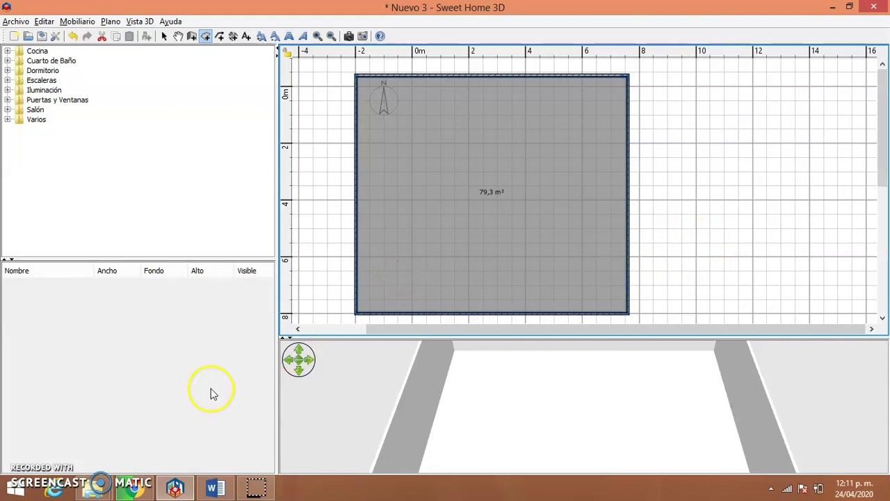
Check the room dimensions in the reference floor plan image and activate the Create Polylines tool in Sweet Home 3D
key(alt+Tab)
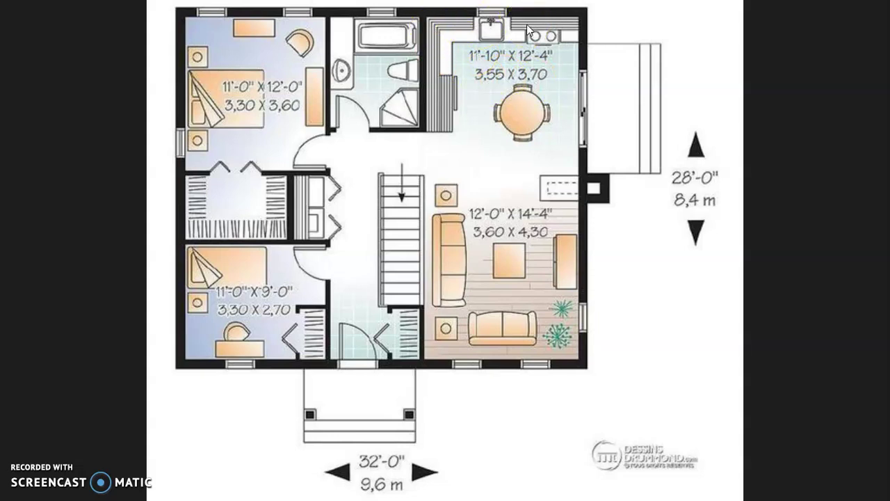
key(alt+Tab)
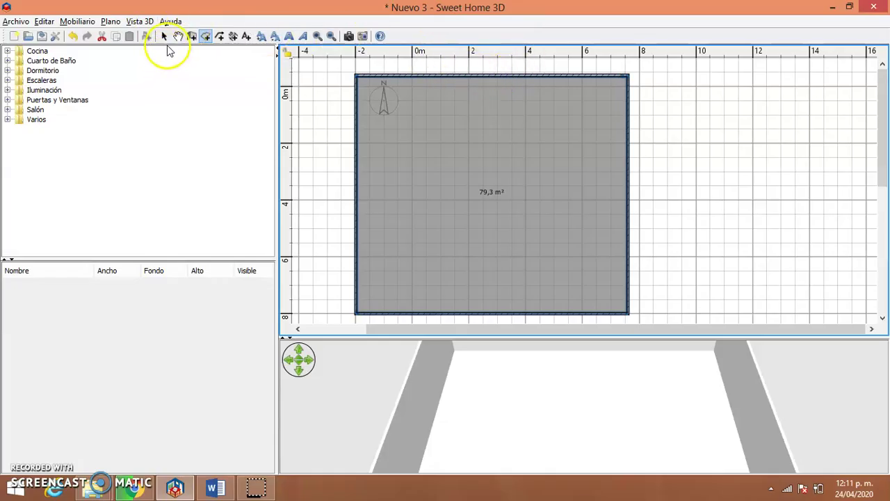
click(220, 36)
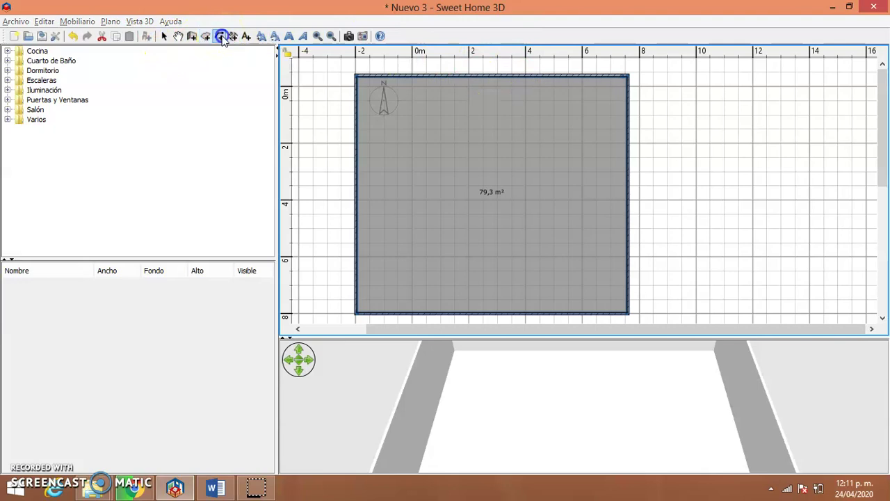
Magnify the drawing tools with the Windows Magnifier to view them, and close the Magnifier
click(435, 310)
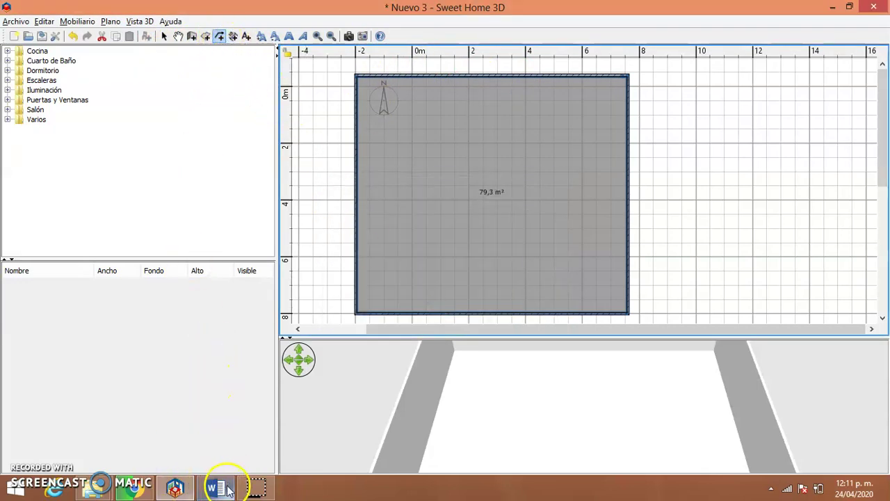
click(15, 487)
click(48, 381)
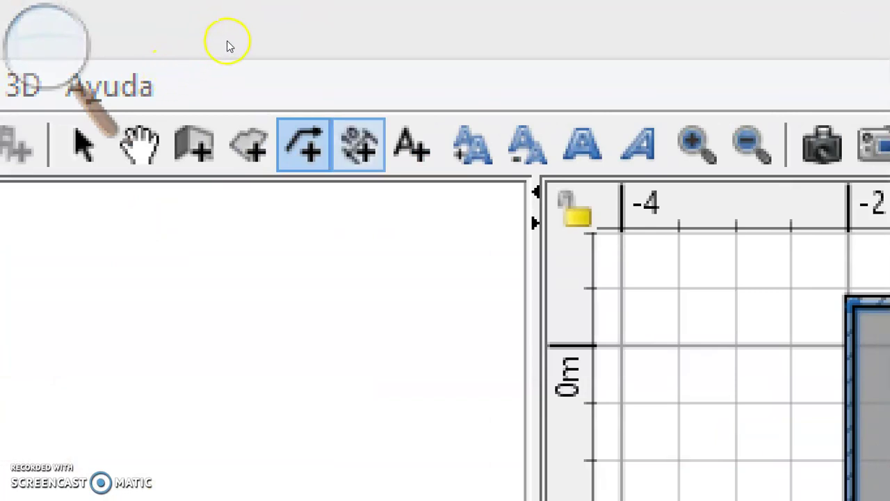
click(145, 15)
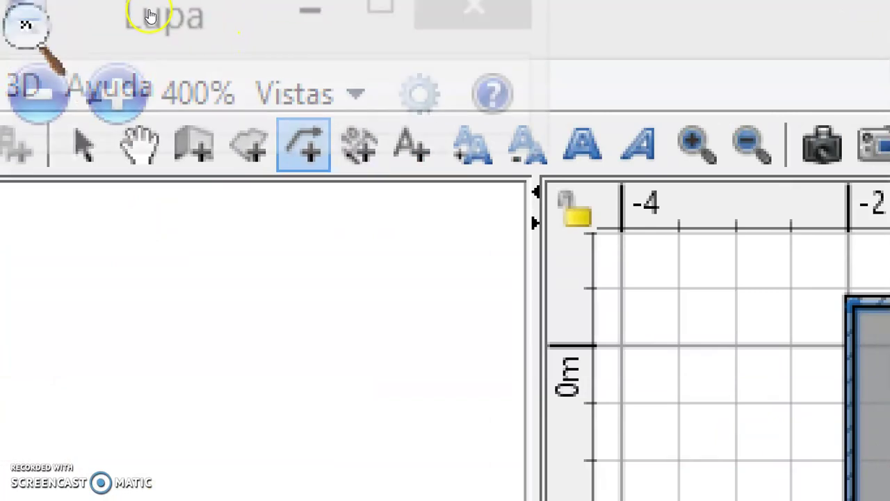
click(473, 7)
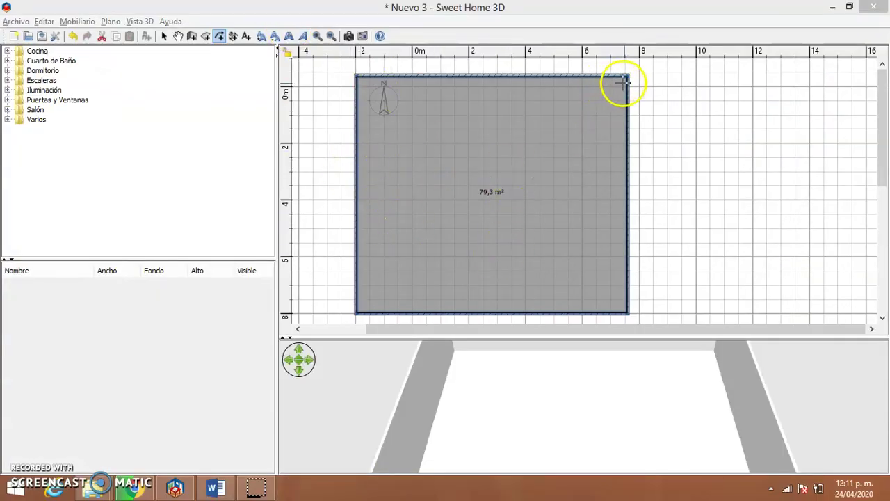
Draw an L-shaped polyline from the right wall near its upper corner: 355 cm horizontally to the left and 370 cm down
click(628, 83)
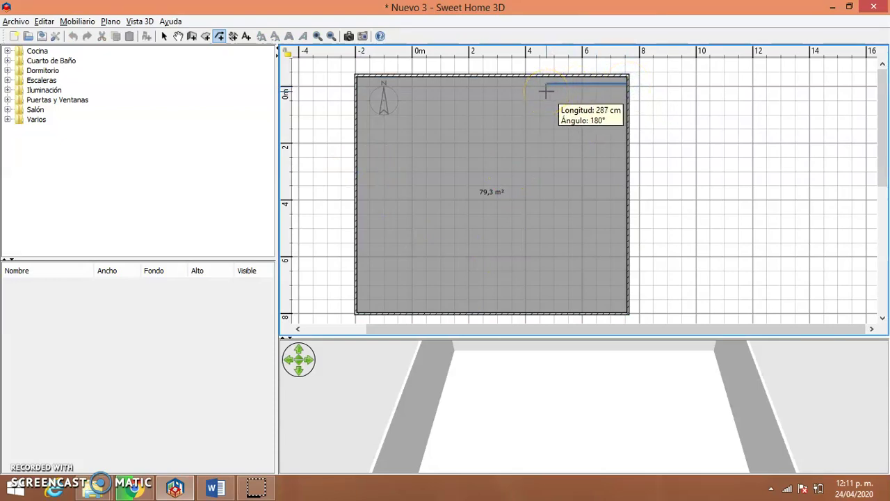
key(Return)
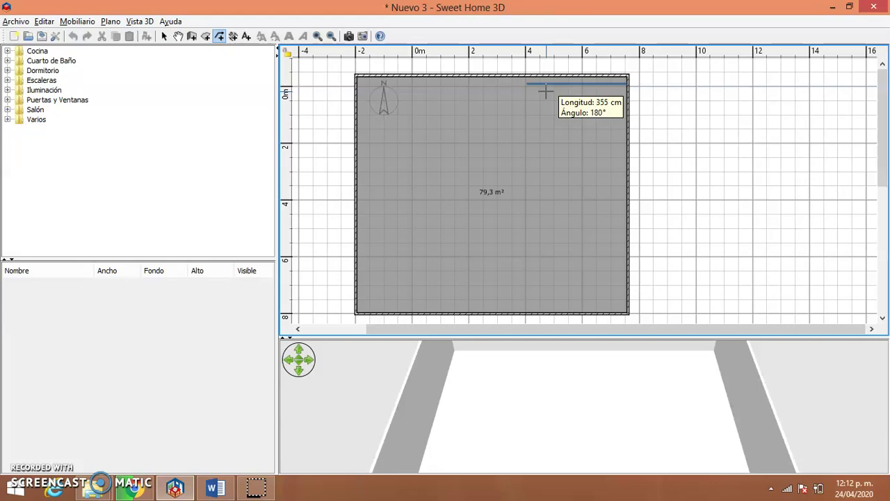
click(545, 91)
scroll(546, 91, up, 2)
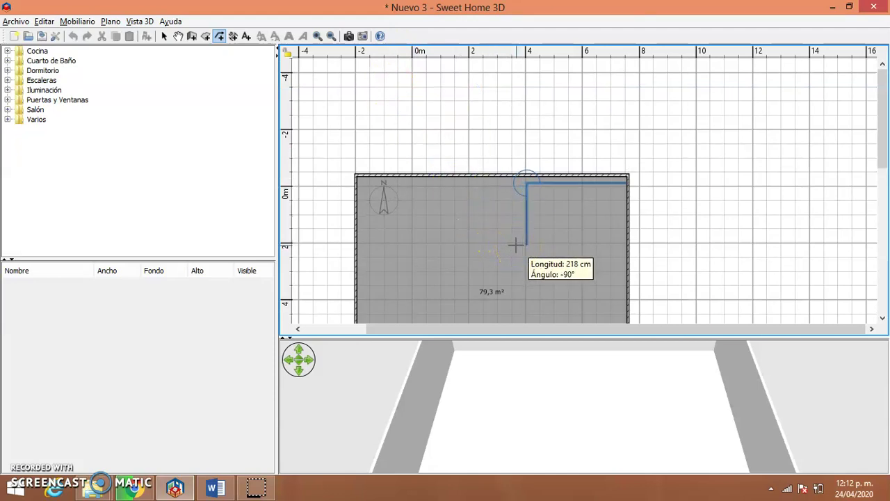
key(Return)
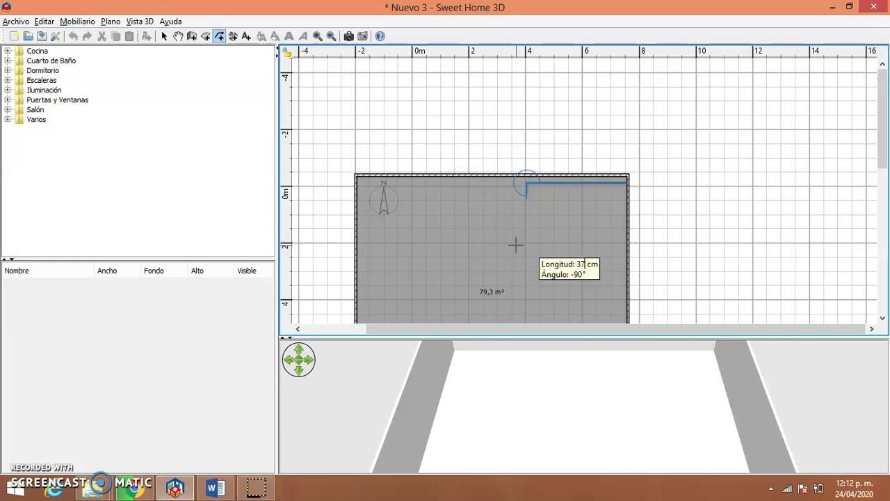
key(Return)
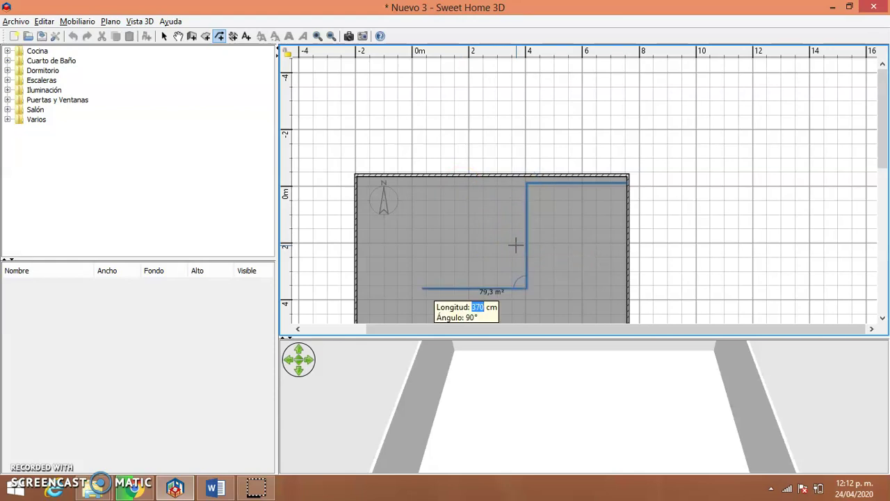
key(Escape)
scroll(561, 237, down, 5)
scroll(590, 250, up, 3)
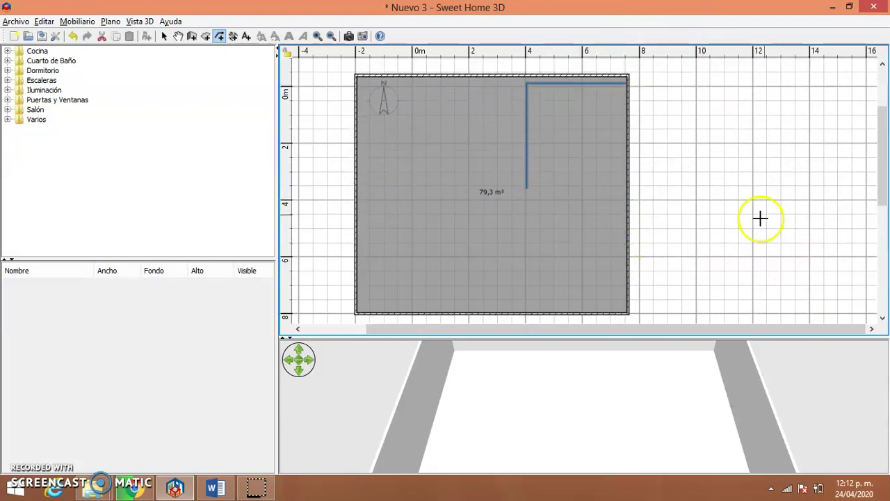
click(161, 36)
click(166, 39)
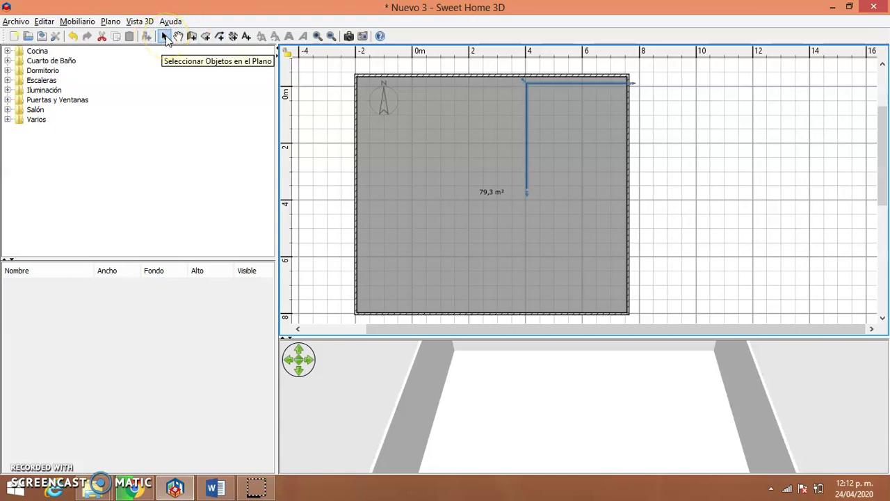
click(256, 487)
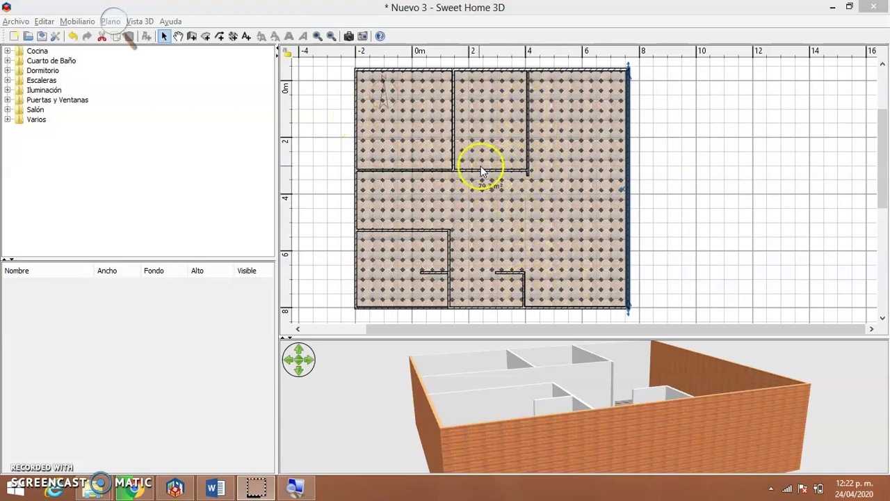
Change the room's floor texture to Suelo - Azulejos Rojos
scroll(622, 414, up, 5)
drag(619, 415, 647, 417)
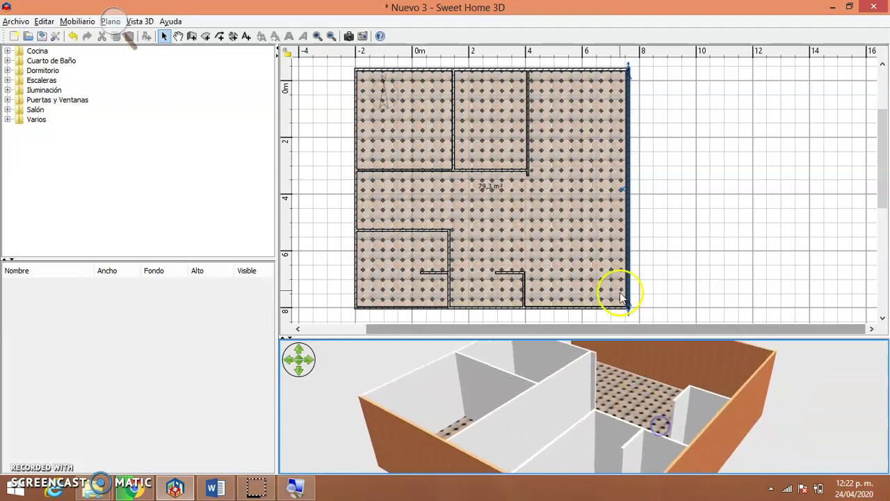
click(566, 202)
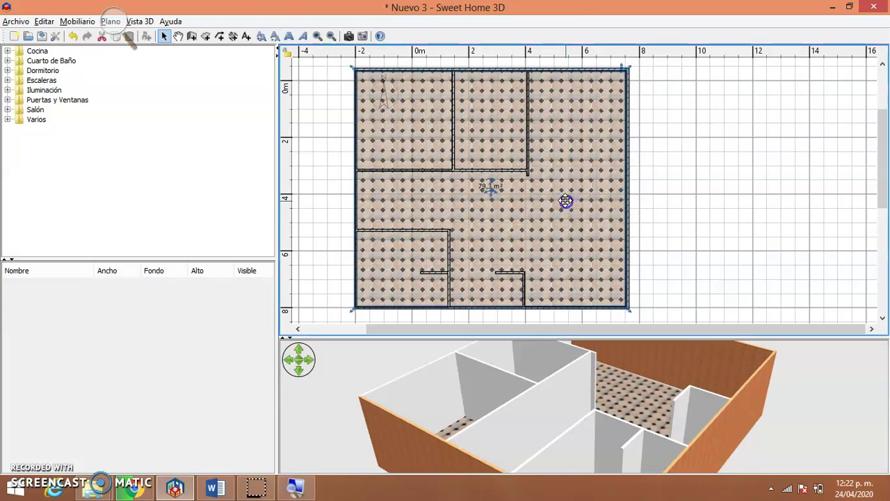
double_click(566, 202)
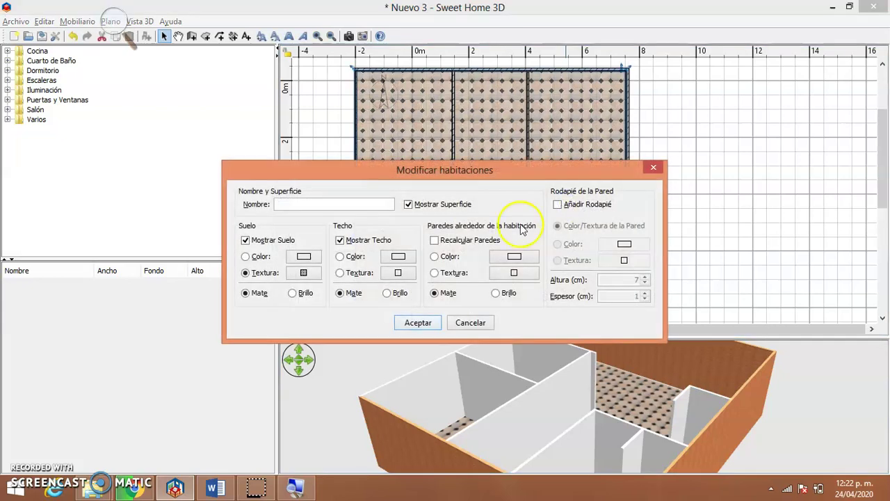
click(304, 272)
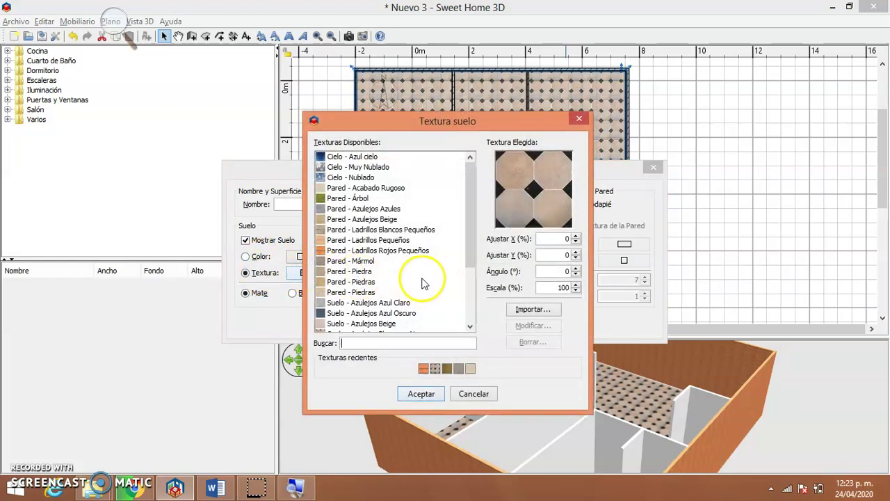
click(386, 294)
click(378, 304)
click(367, 314)
click(363, 323)
scroll(363, 325, down, 3)
click(360, 306)
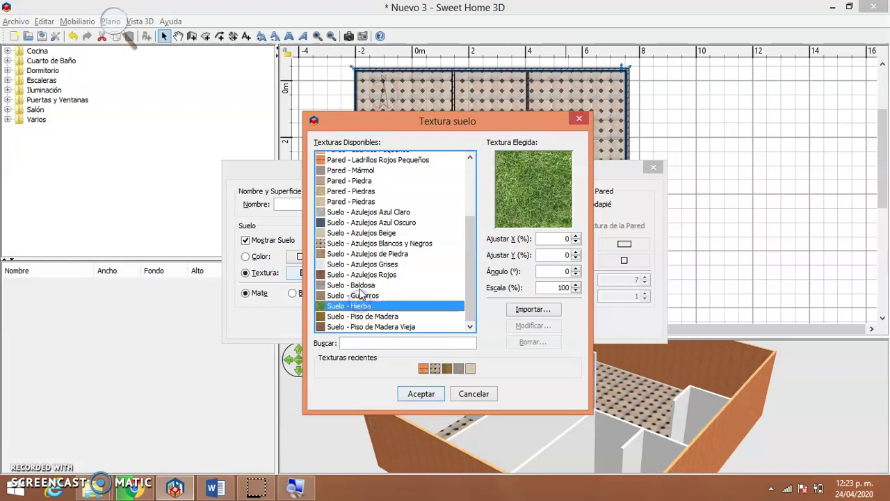
click(360, 285)
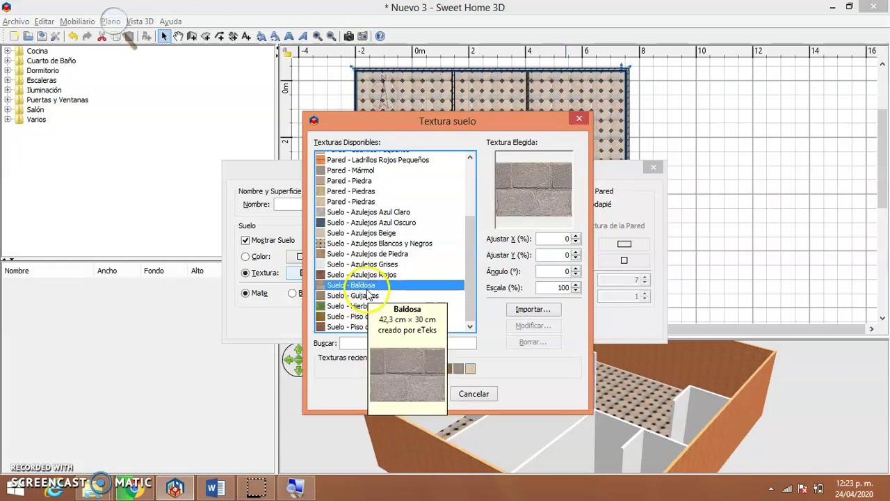
click(363, 274)
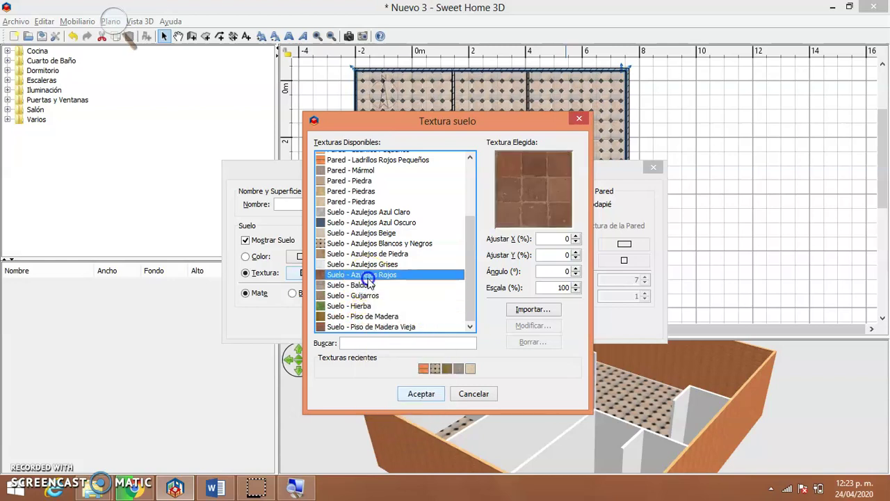
click(363, 265)
click(367, 275)
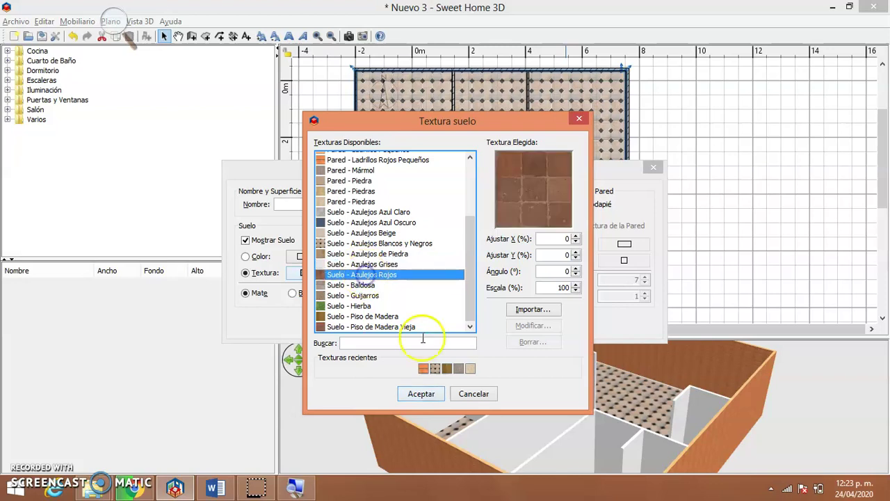
click(423, 393)
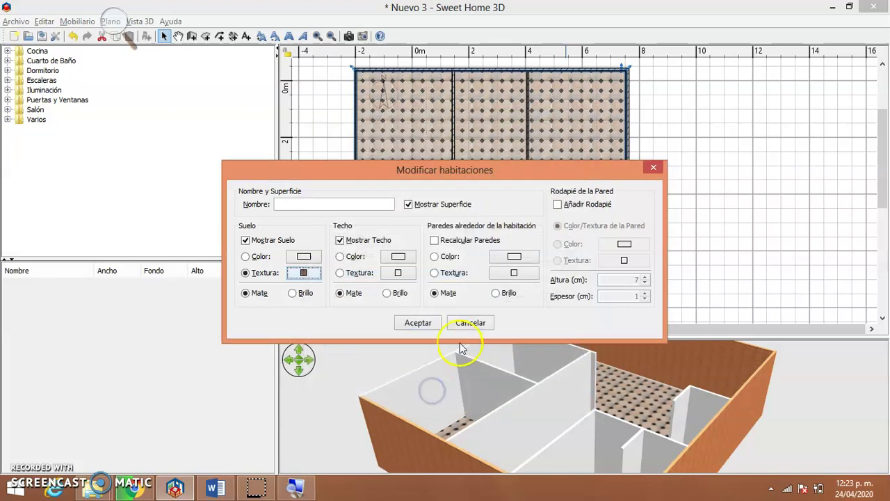
click(418, 322)
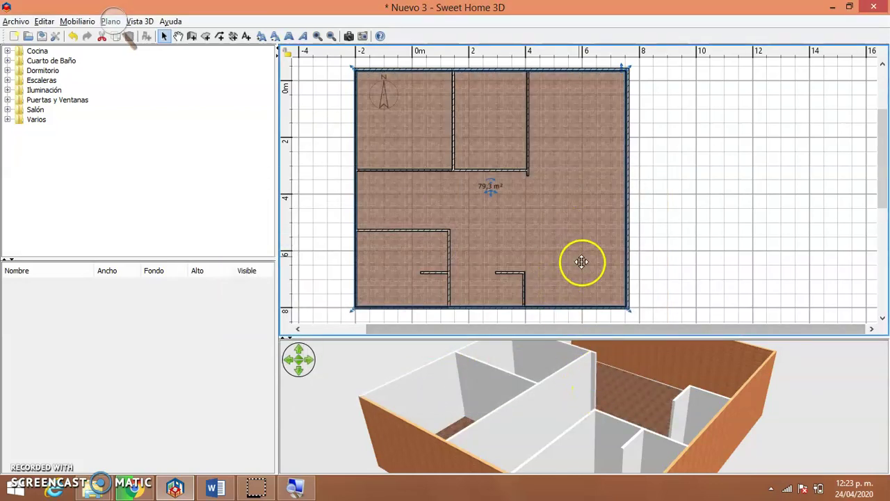
Apply the Pared - Ladrillos Rojos Pequeños texture to both the left and right sides of the upper 960 cm exterior wall
drag(622, 358, 622, 391)
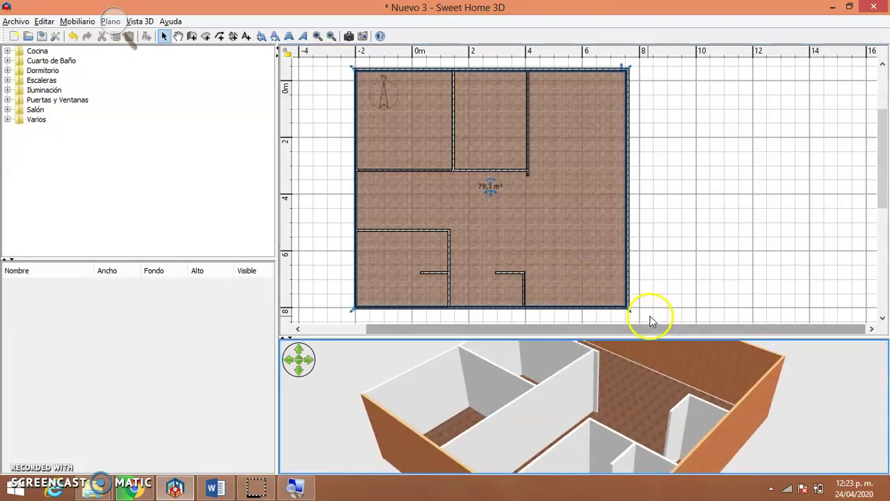
drag(657, 419, 599, 396)
click(627, 223)
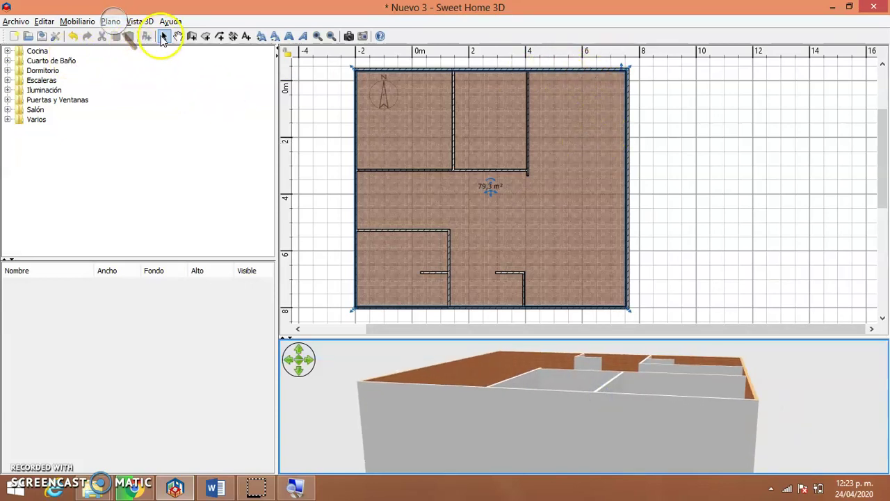
double_click(384, 69)
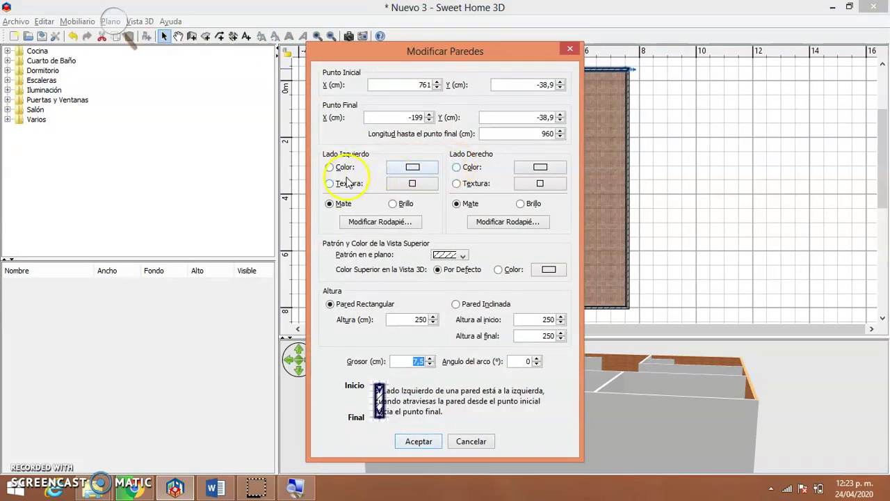
click(399, 183)
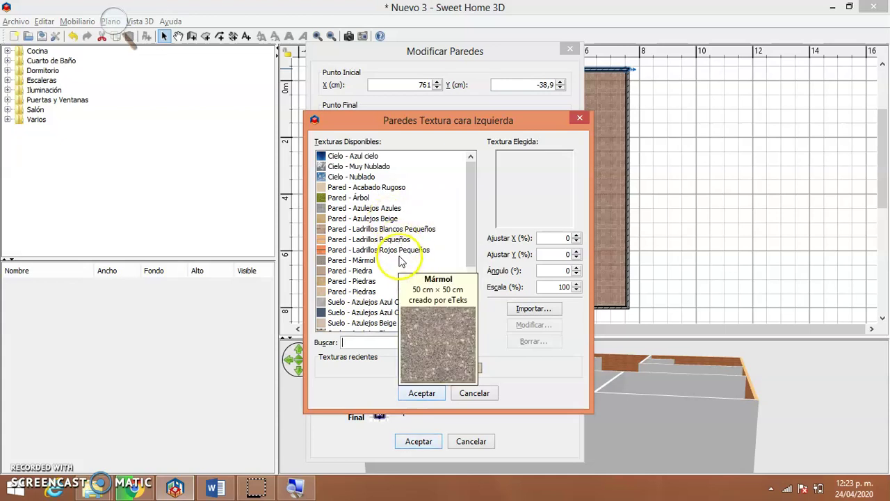
click(397, 249)
click(421, 393)
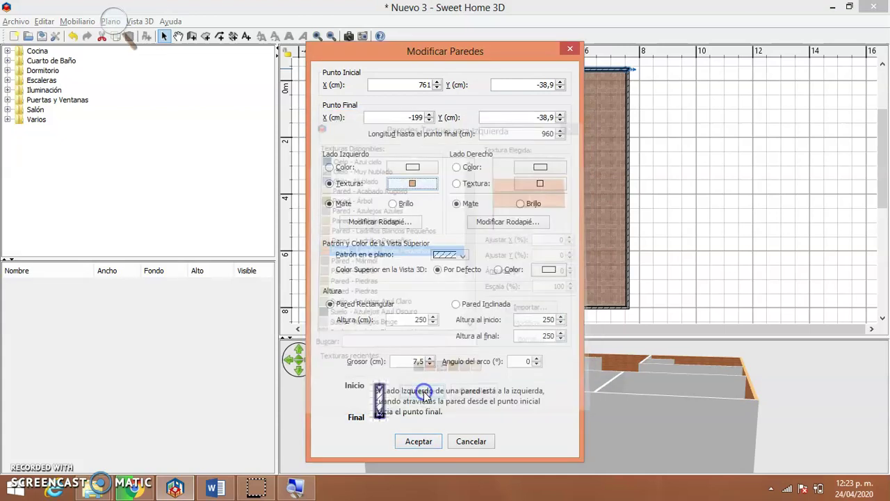
click(535, 183)
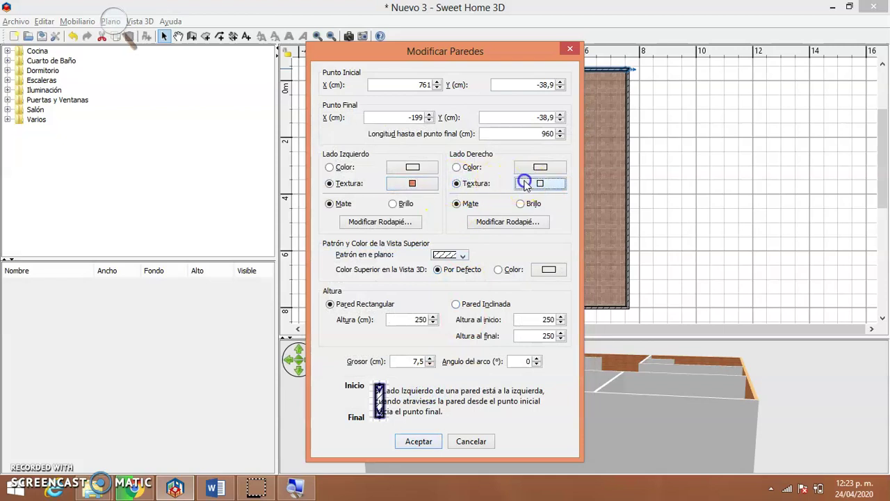
click(362, 250)
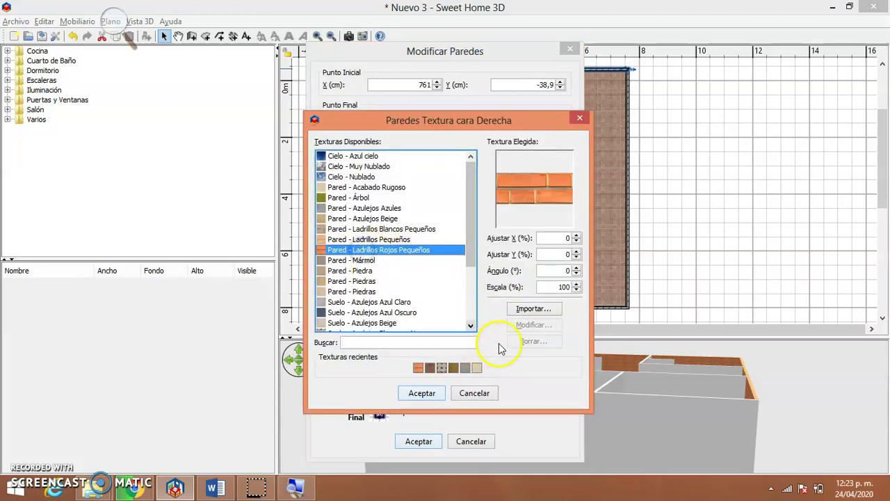
click(422, 393)
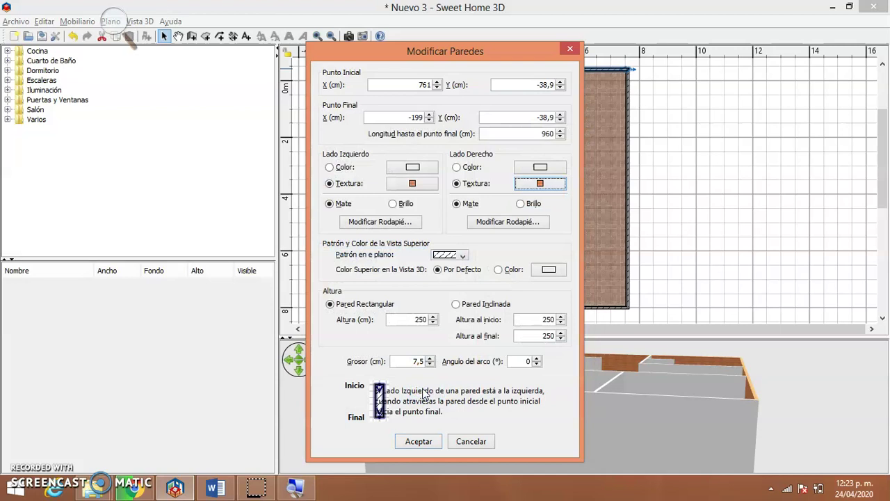
click(418, 441)
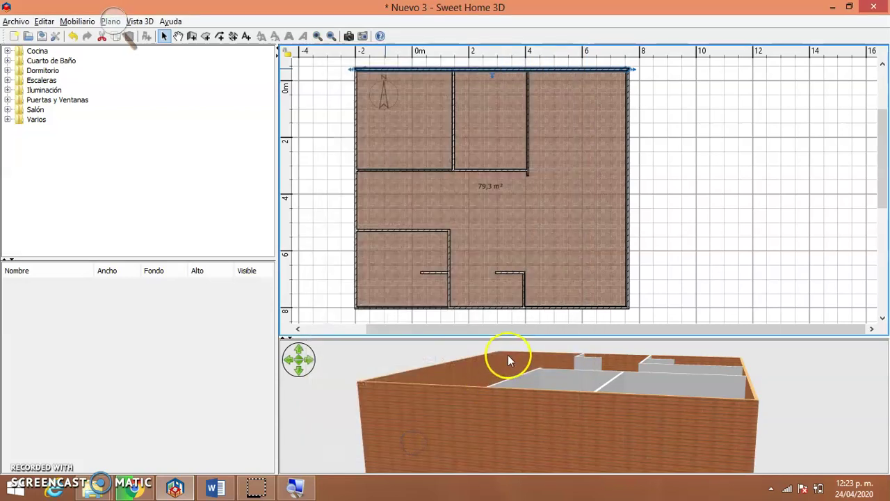
Draw a vertical interior wall from the lower-left room's upper right corner up to the horizontal wall beneath the upper rooms
drag(599, 399, 509, 427)
click(191, 36)
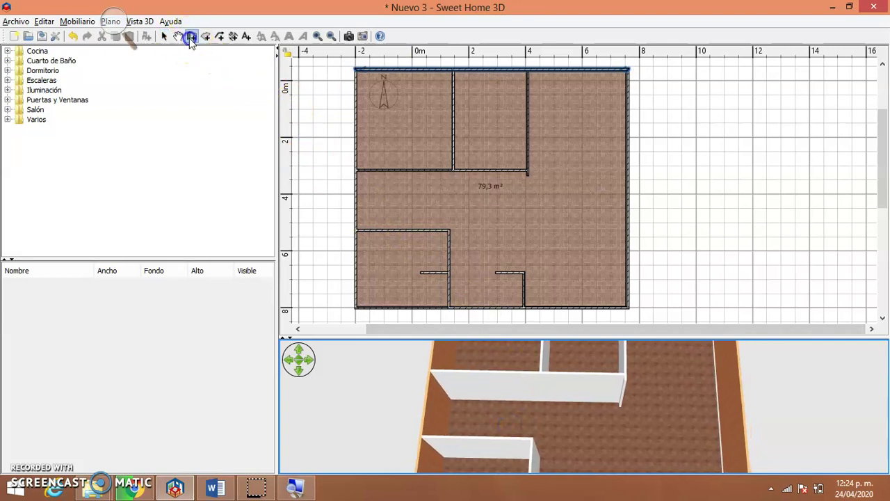
click(448, 231)
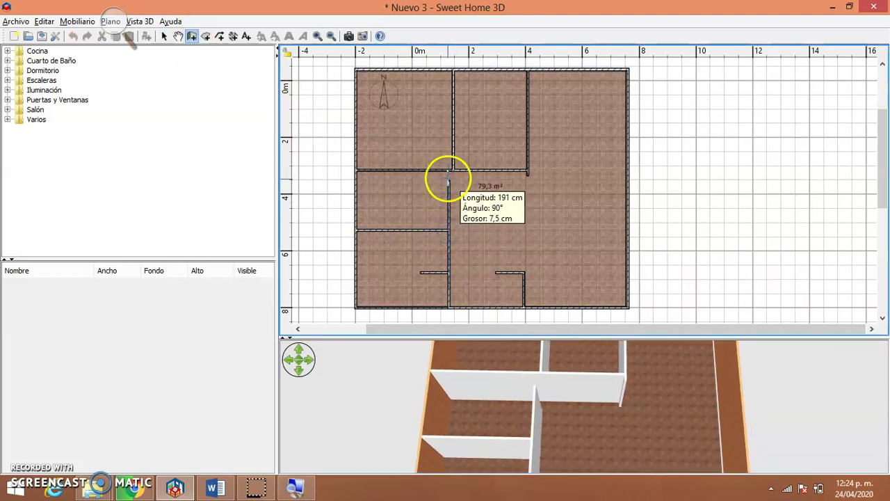
click(449, 169)
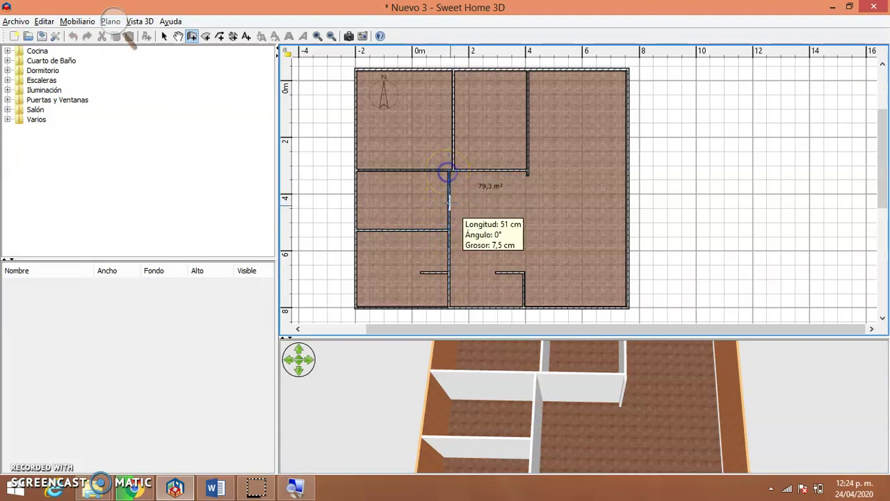
key(Escape)
scroll(542, 299, down, 5)
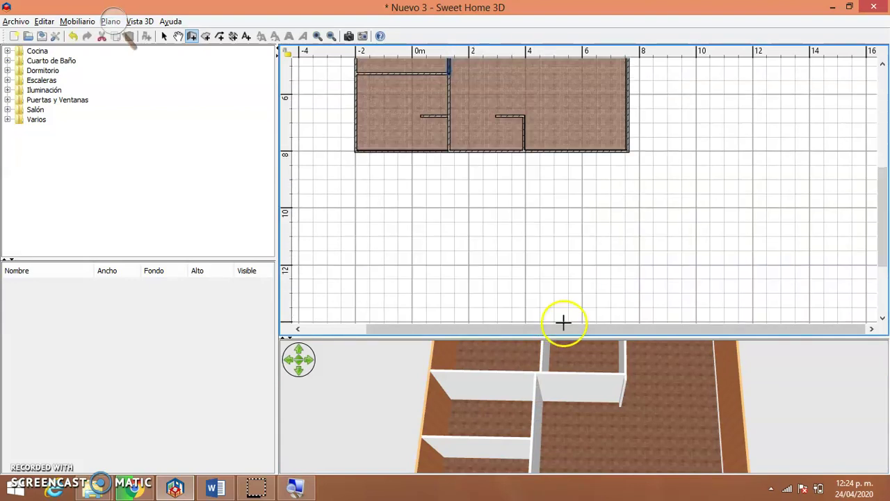
scroll(616, 258, up, 5)
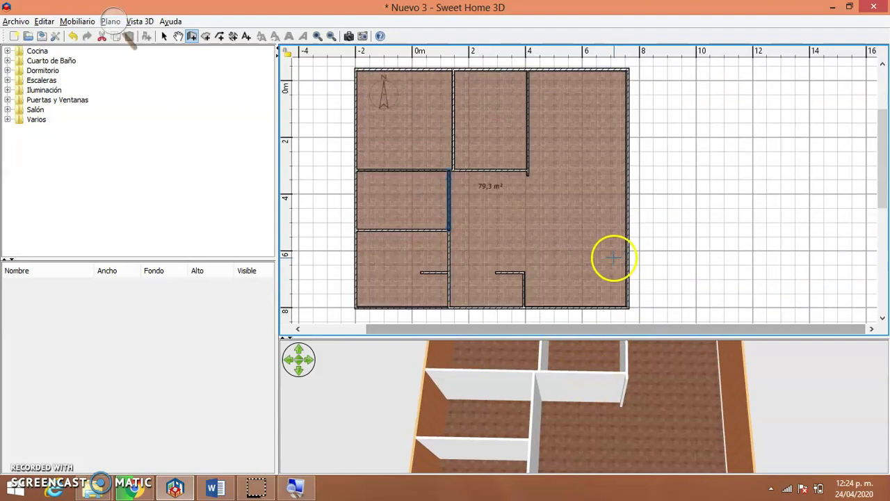
drag(612, 411, 633, 422)
drag(622, 430, 591, 414)
drag(882, 198, 883, 217)
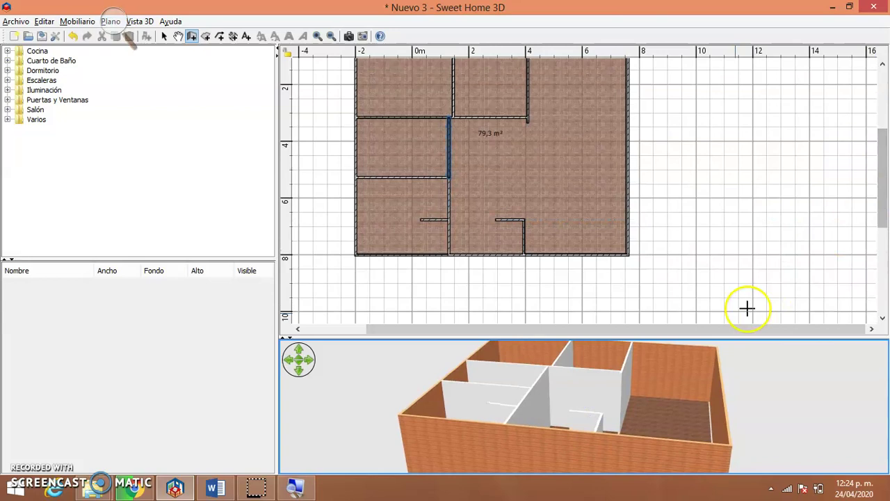
drag(556, 443, 565, 443)
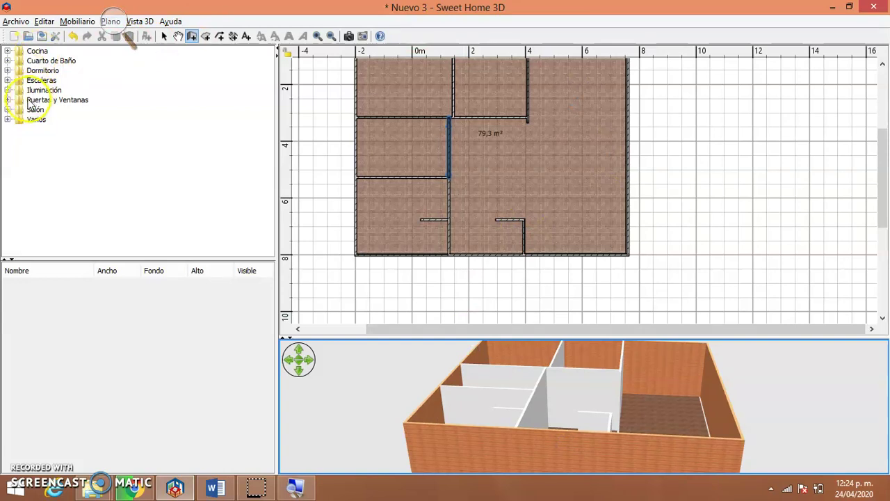
Magnify the furniture catalog with the Windows Magnifier and expand the Puertas y Ventanas category
key(super+plus)
click(132, 28)
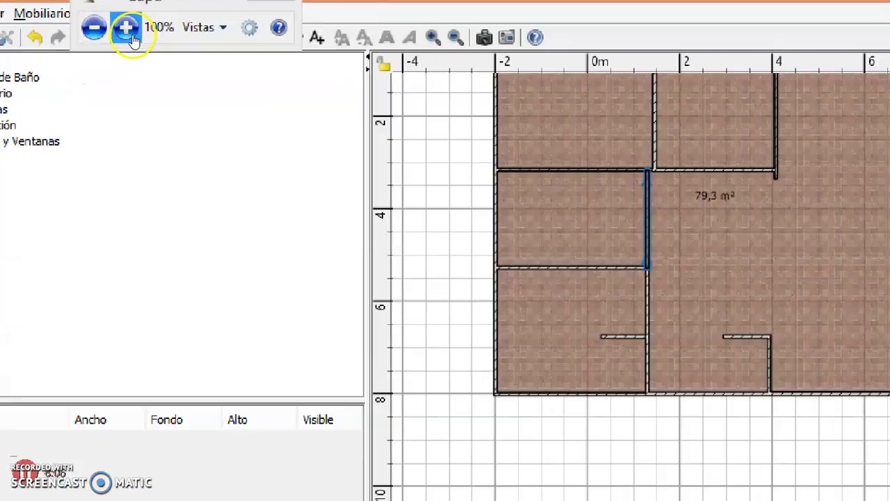
click(131, 28)
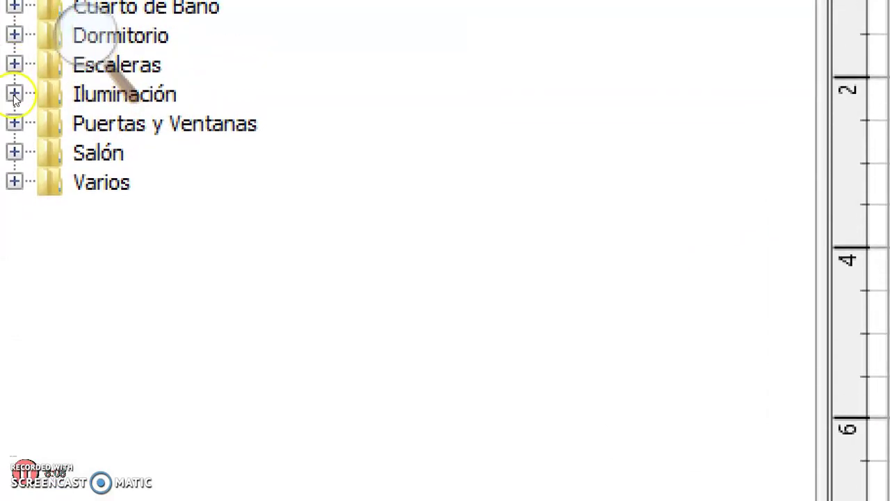
click(12, 101)
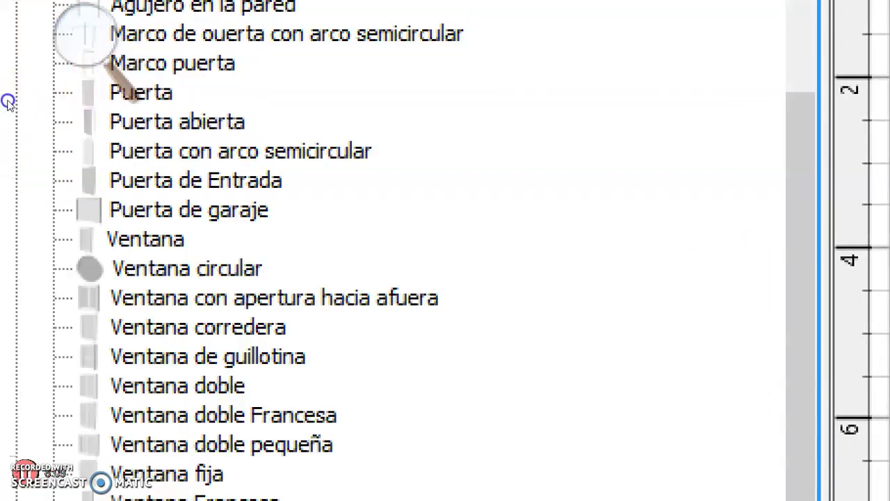
Browse the door and window models, select Ventana con apertura hacia afuera, and close the Magnifier
click(58, 147)
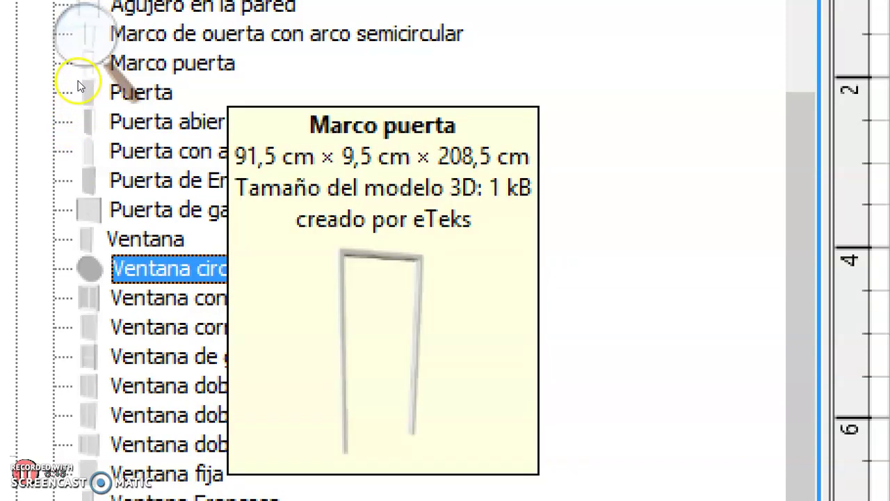
scroll(59, 138, down, 1)
click(62, 136)
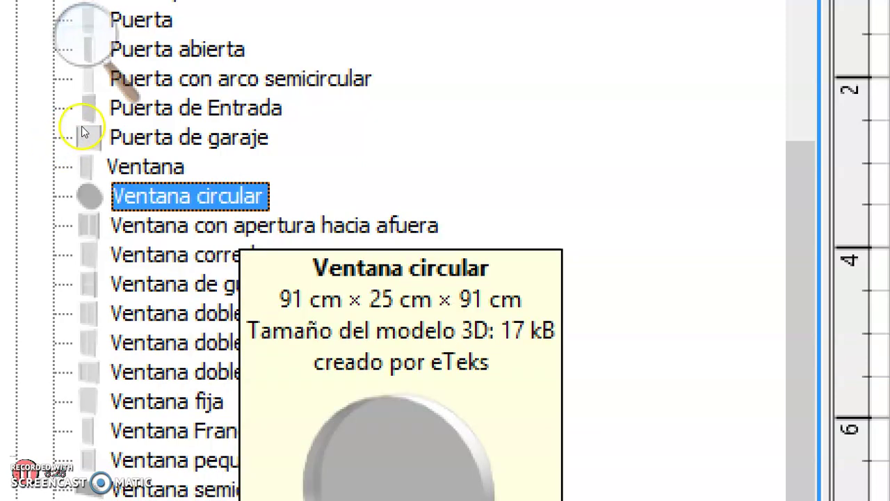
key(Down)
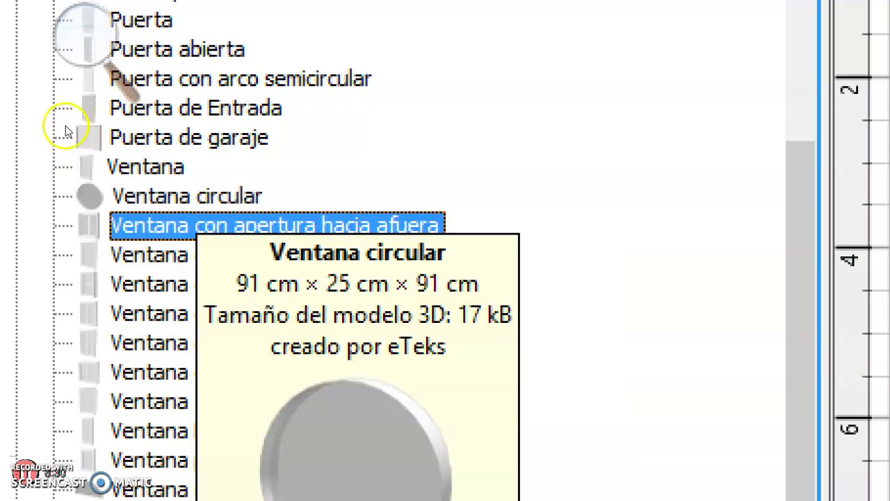
click(83, 38)
key(super+Escape)
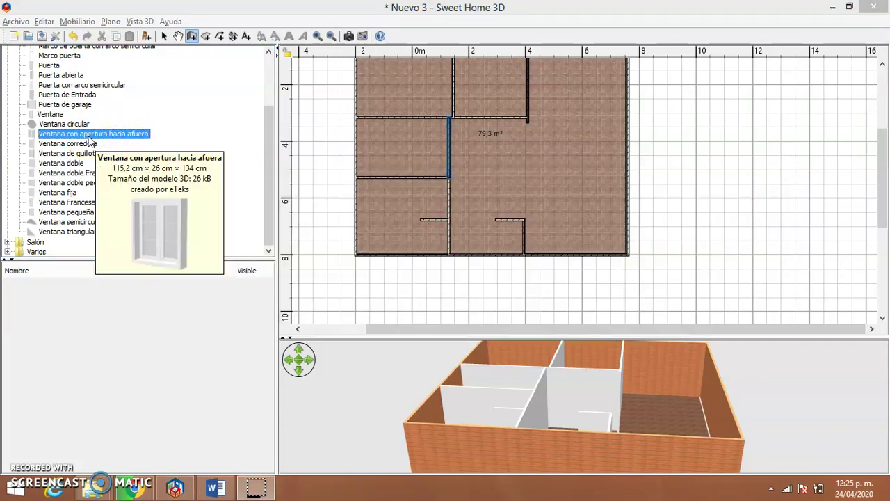
Switch to the reference floor plan image to check where the doors and windows go
key(alt+Tab)
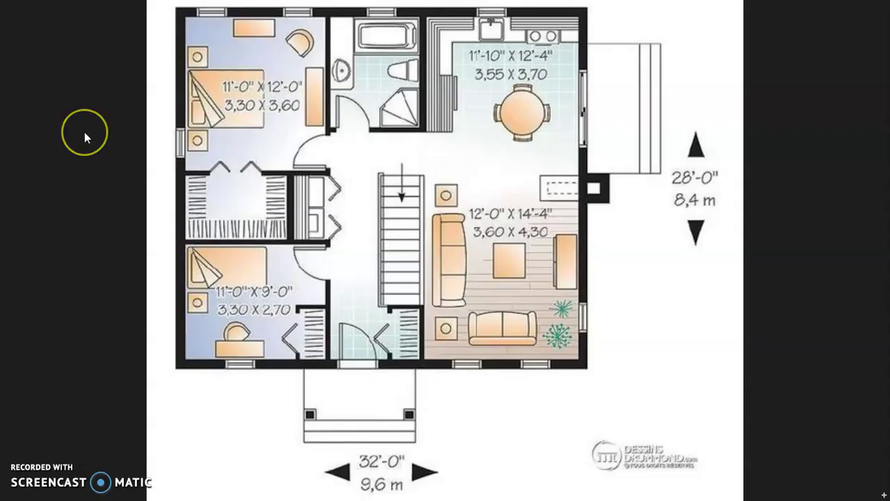